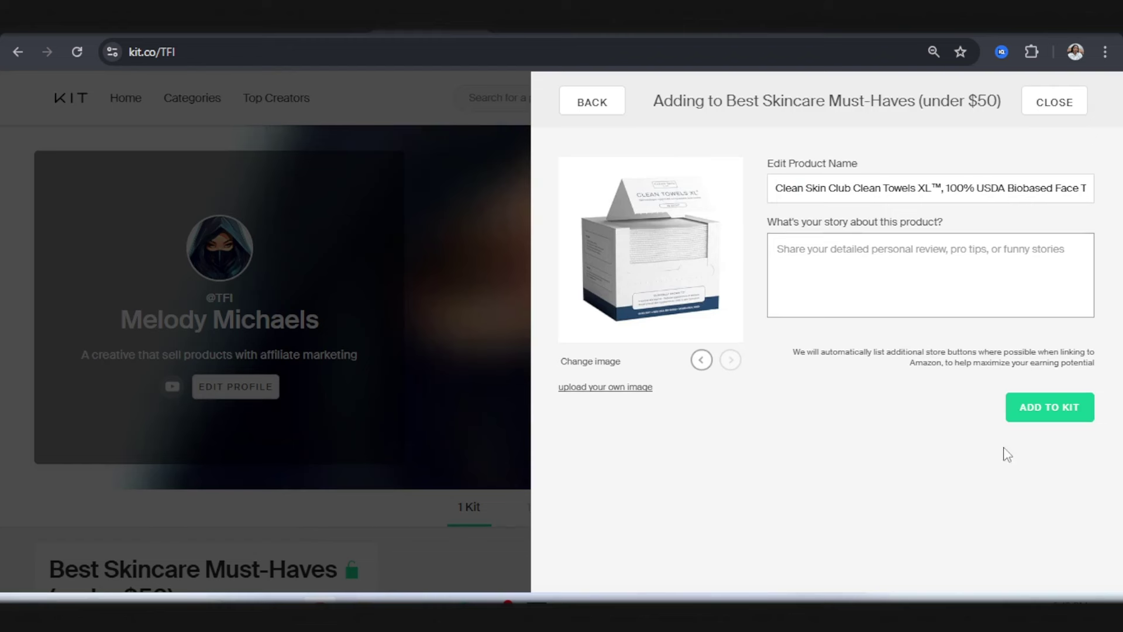
Step: Paste the copied product description as the Clean Skin Club towels' story and add the product to the kit
key("ctrl+v")
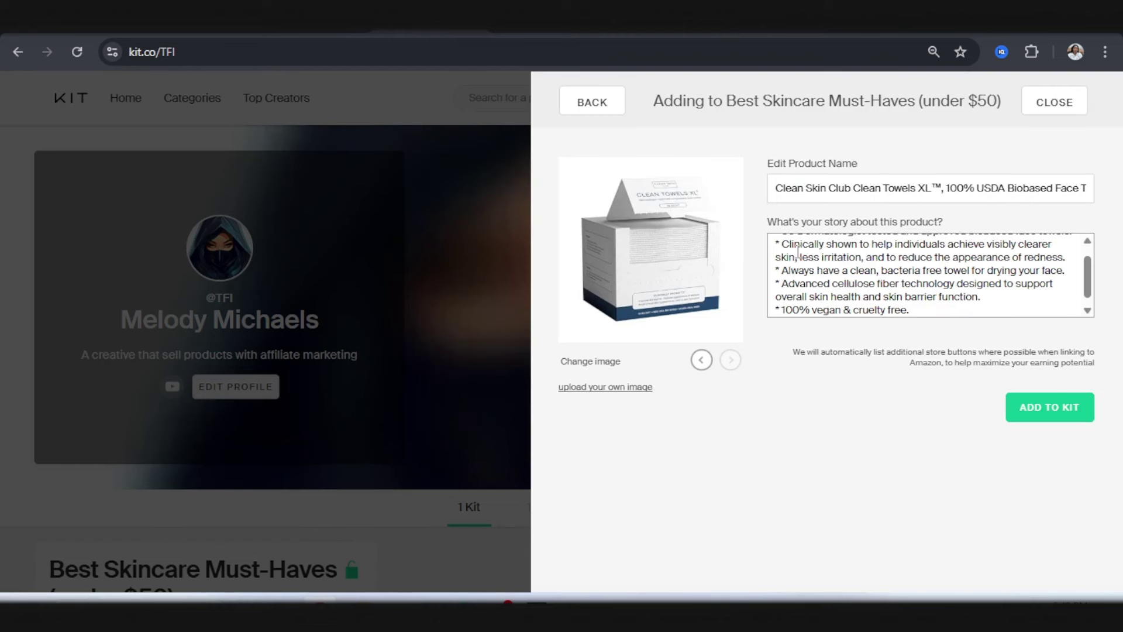
left_click(1034, 422)
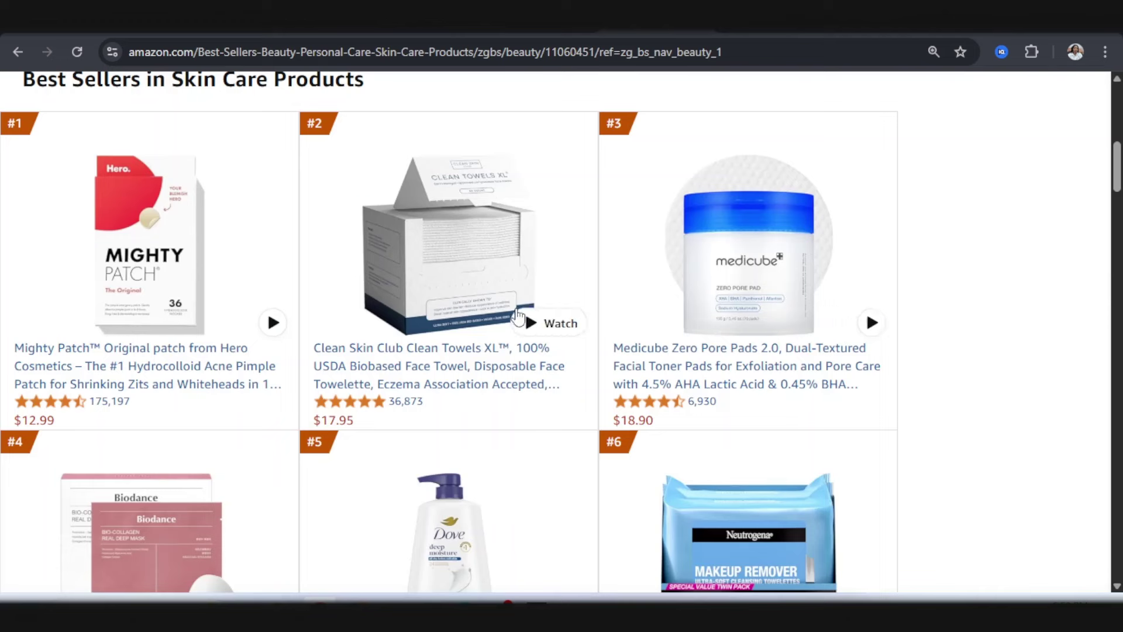
Step: Open the Neutrogena Makeup Remover Wipes from Amazon's skin care best sellers and generate their short affiliate link
scroll(762, 304, "down", 5)
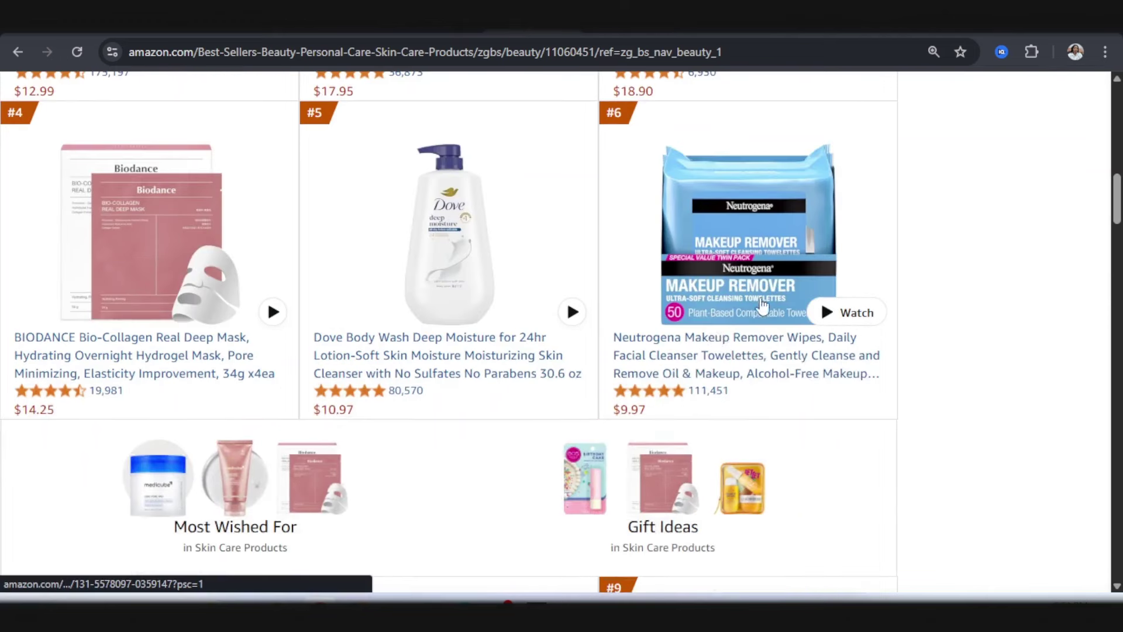
left_click(657, 354)
left_click(910, 106)
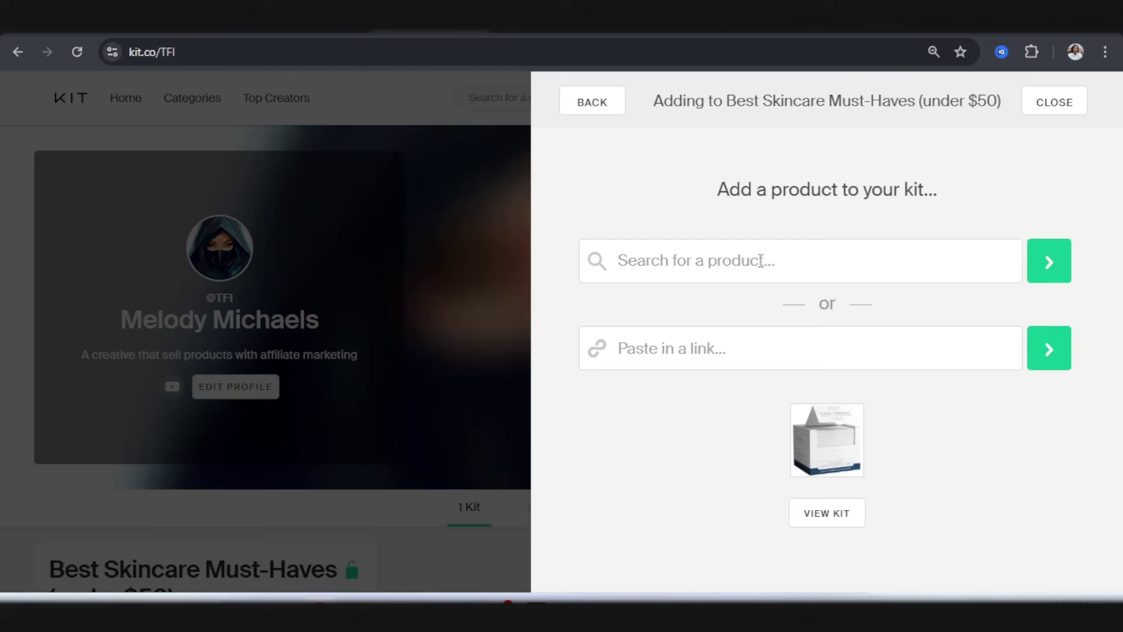
left_click(711, 348)
type("https://amzn.to/3Unb0Jn")
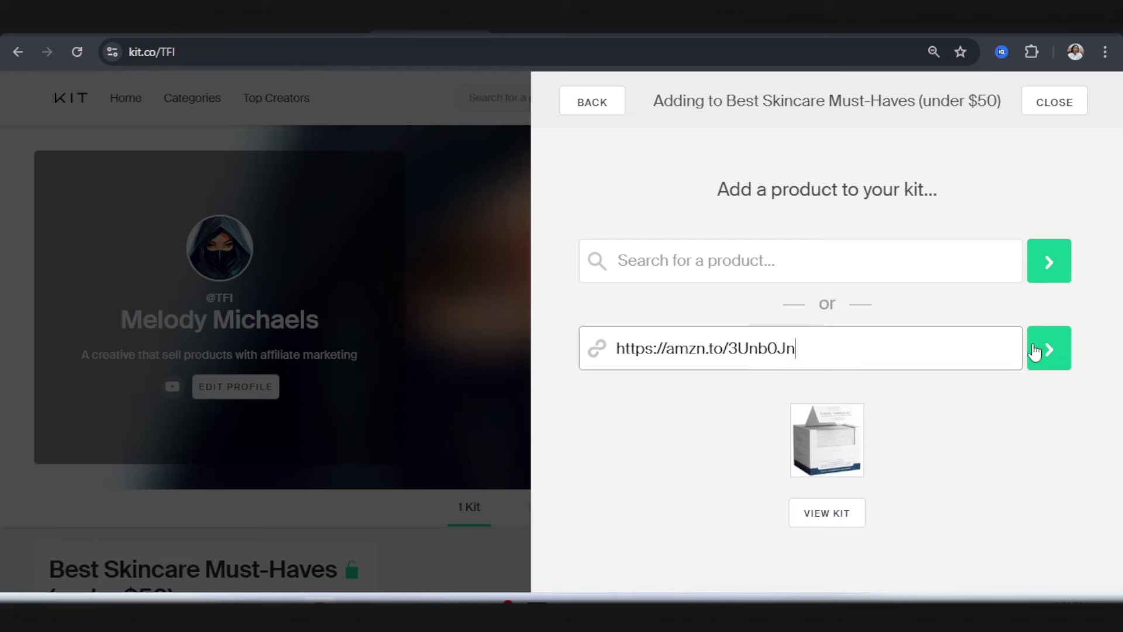
left_click(1038, 349)
left_click(731, 361)
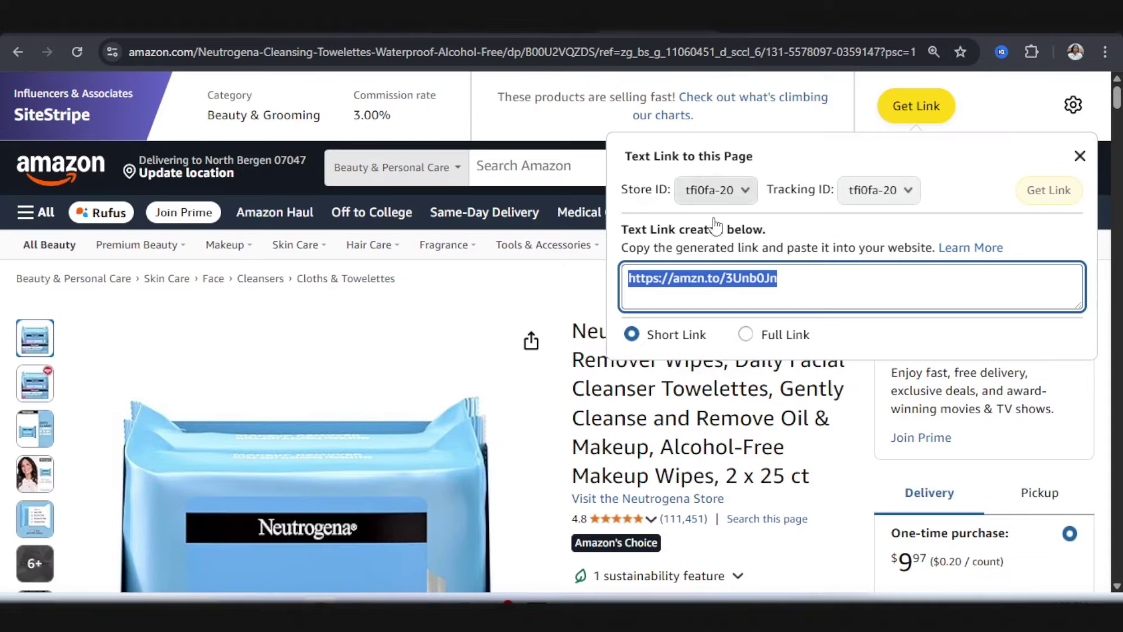
Step: Copy the wipes' description from Amazon, paste it as the product story in Kit, and add the product to the kit
scroll(591, 345, "down", 12)
left_click_drag(576, 331, 835, 467)
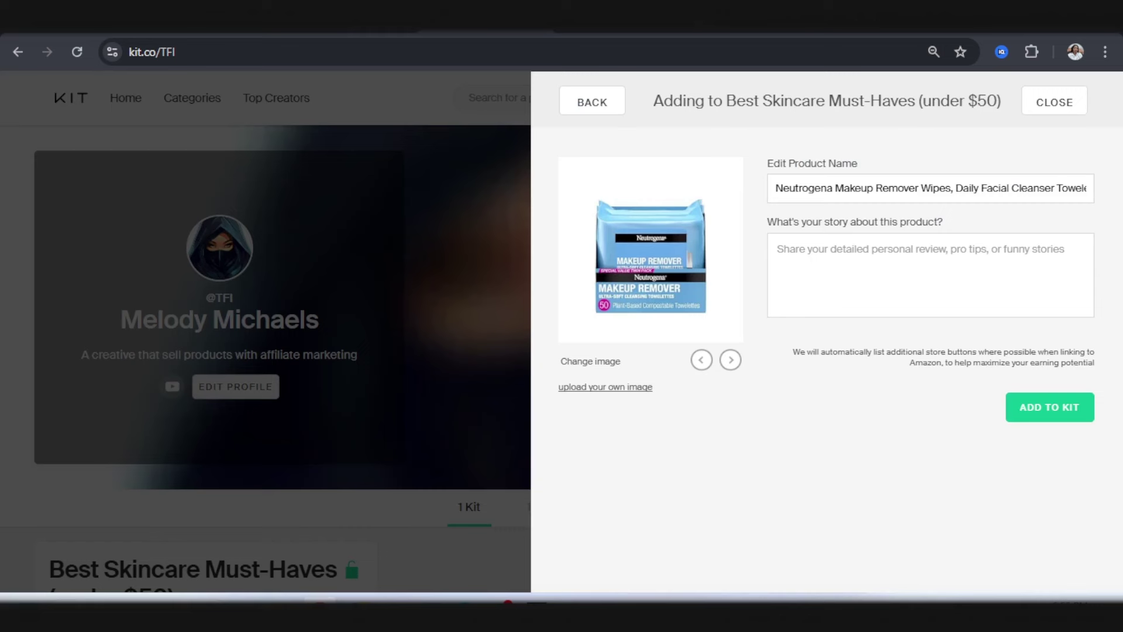
left_click(793, 261)
key("ctrl+v")
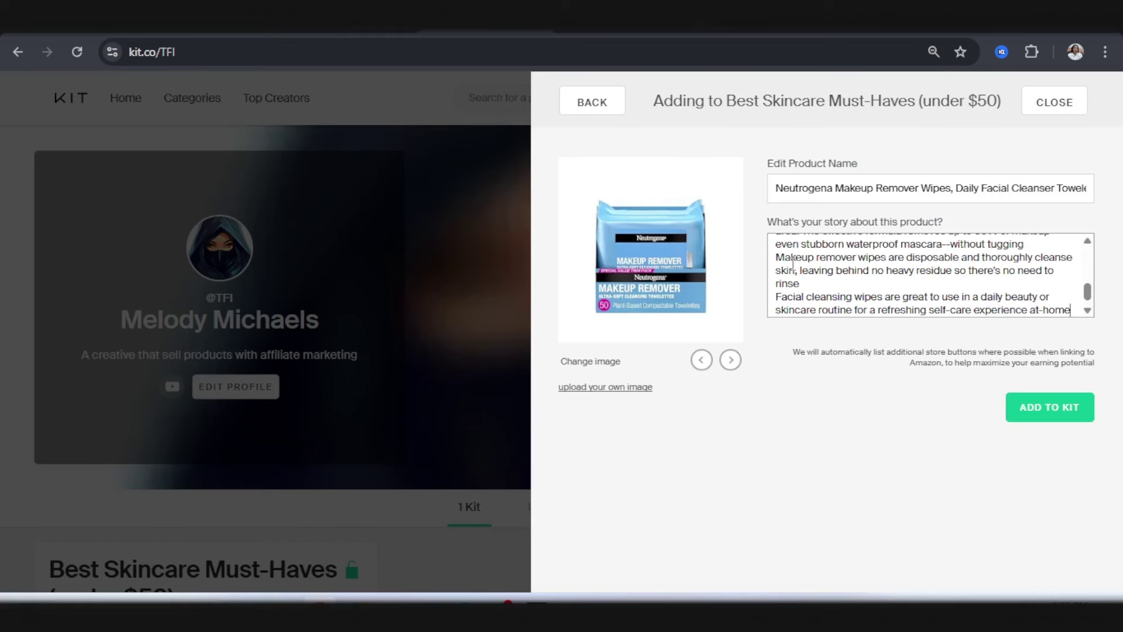
scroll(793, 263, "up", 5)
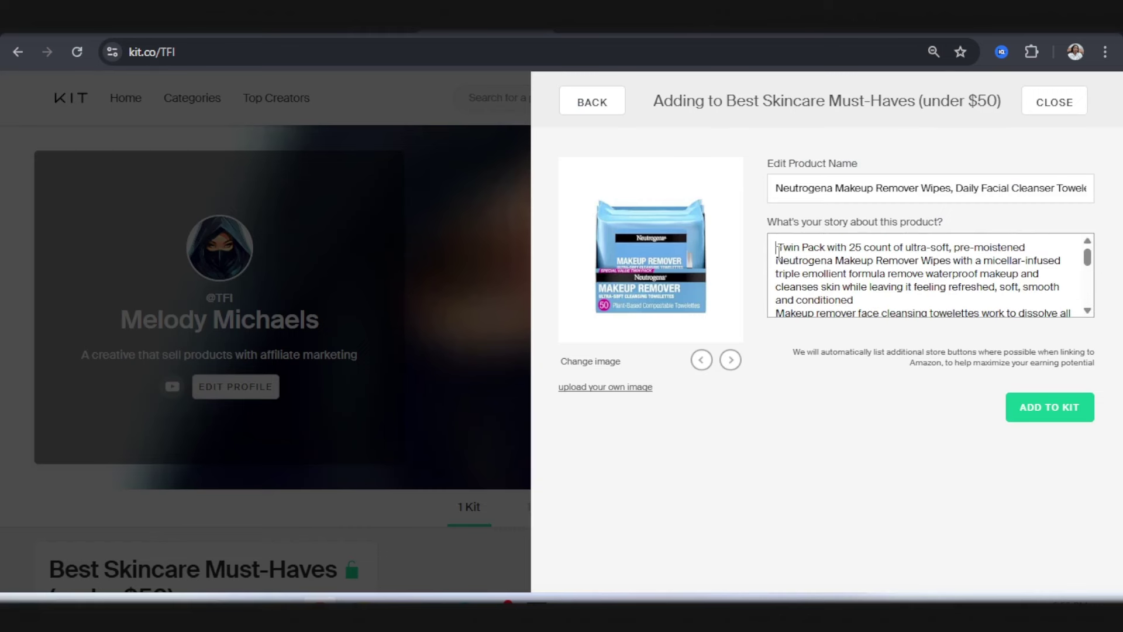
left_click(1066, 419)
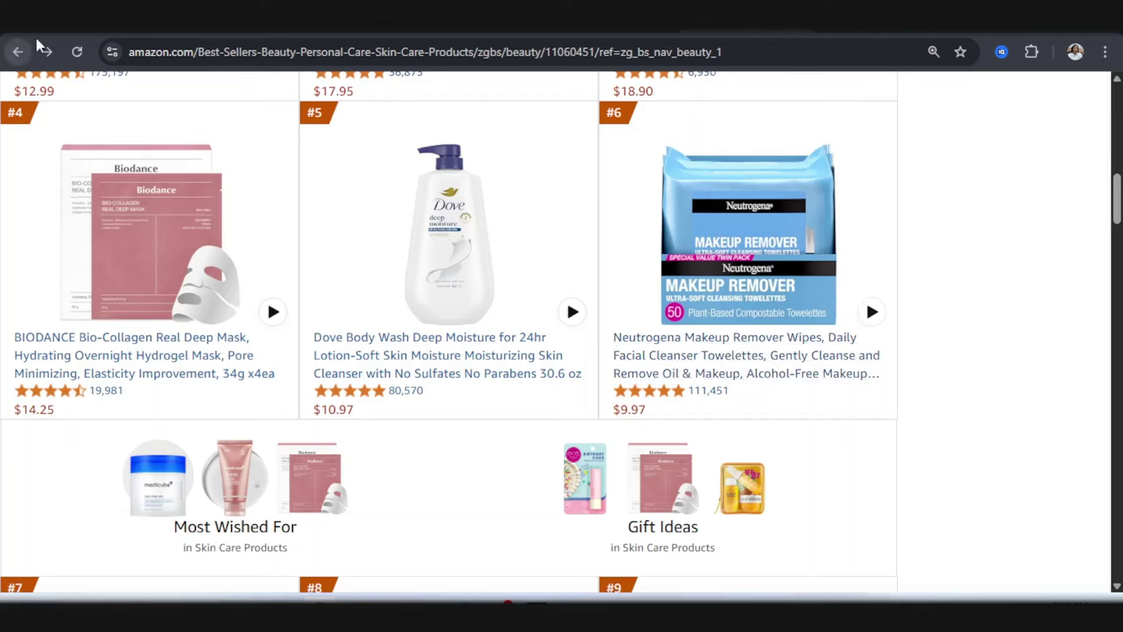
Step: Open the medicube Collagen Jelly Cream from the best sellers in a new tab and copy its short affiliate link
scroll(201, 411, "down", 7)
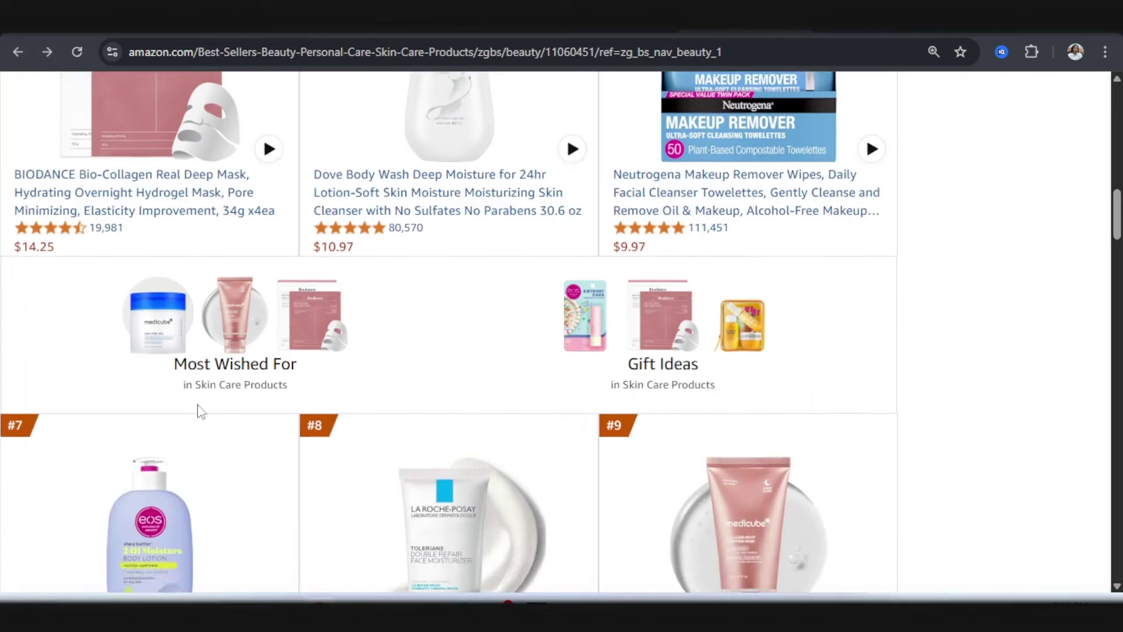
scroll(1009, 445, "down", 5)
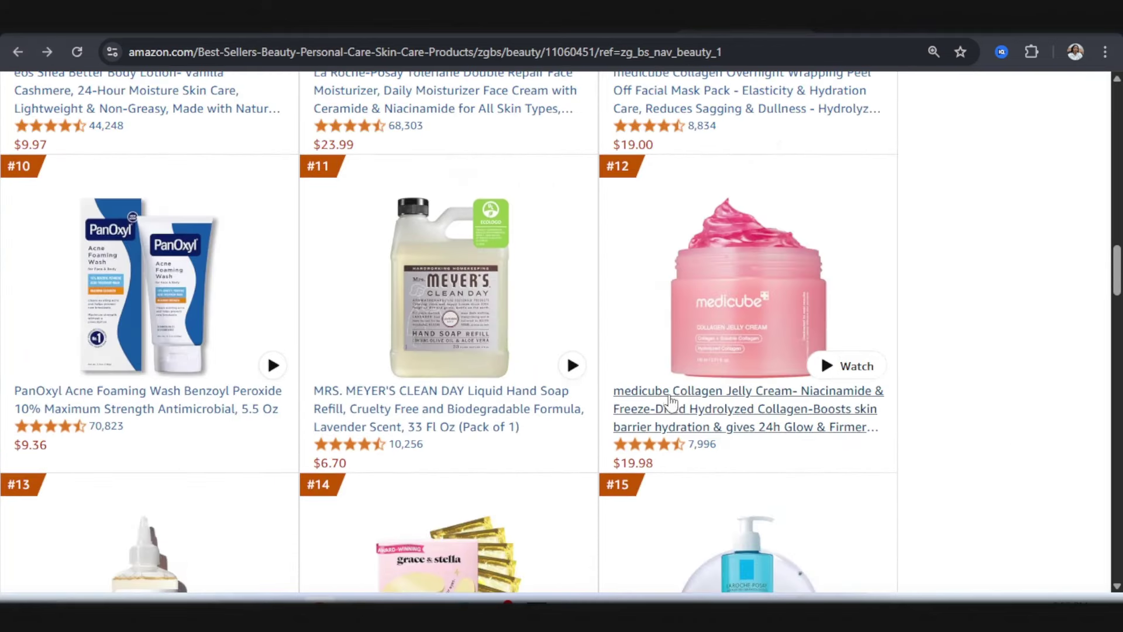
right_click(684, 403)
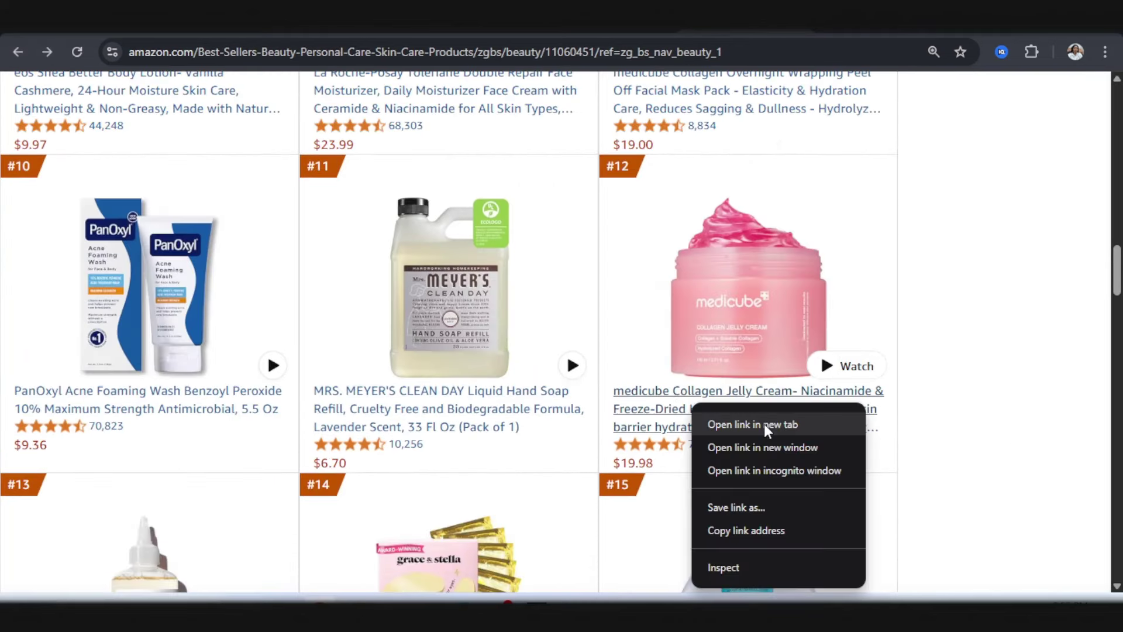
left_click(764, 420)
left_click(916, 105)
key("ctrl+c")
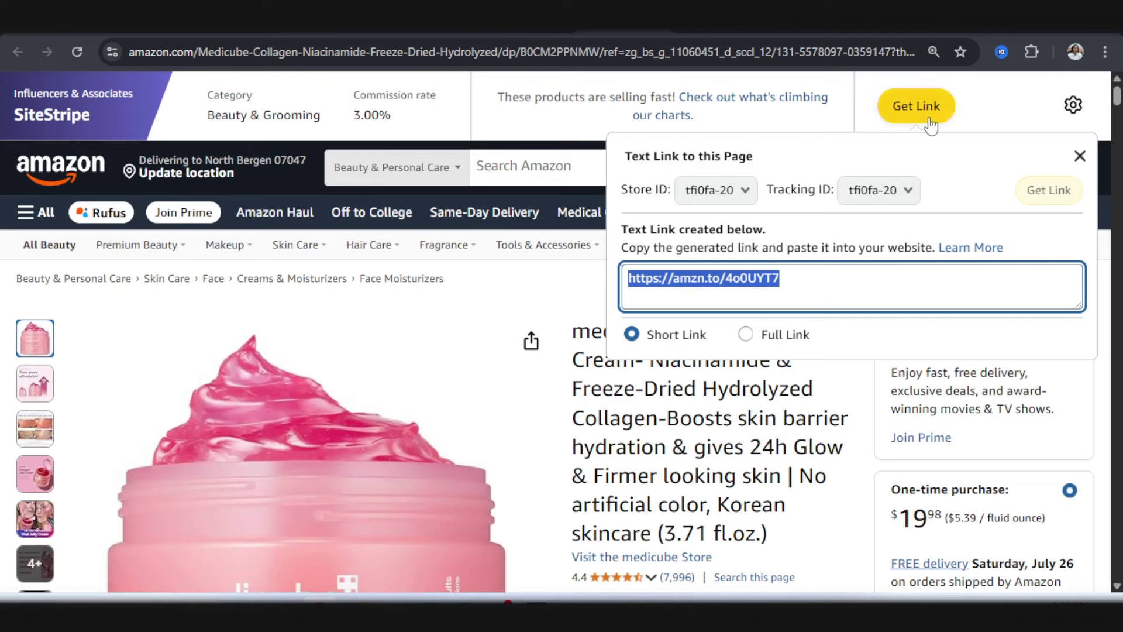
left_click(361, 32)
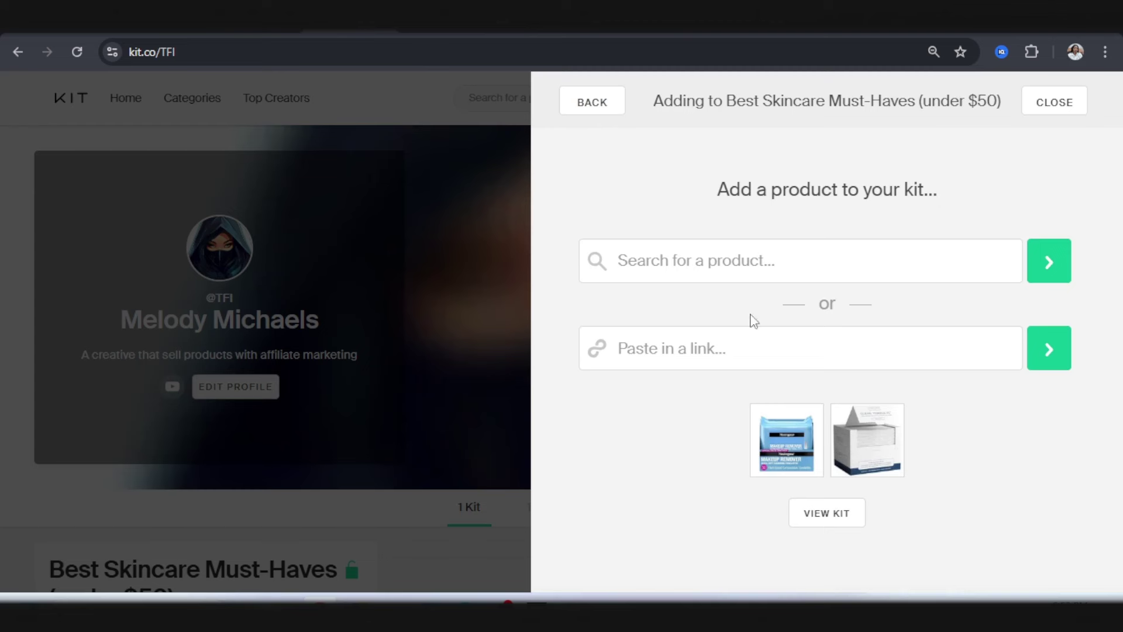
left_click(727, 345)
key("ctrl+v")
left_click(1048, 347)
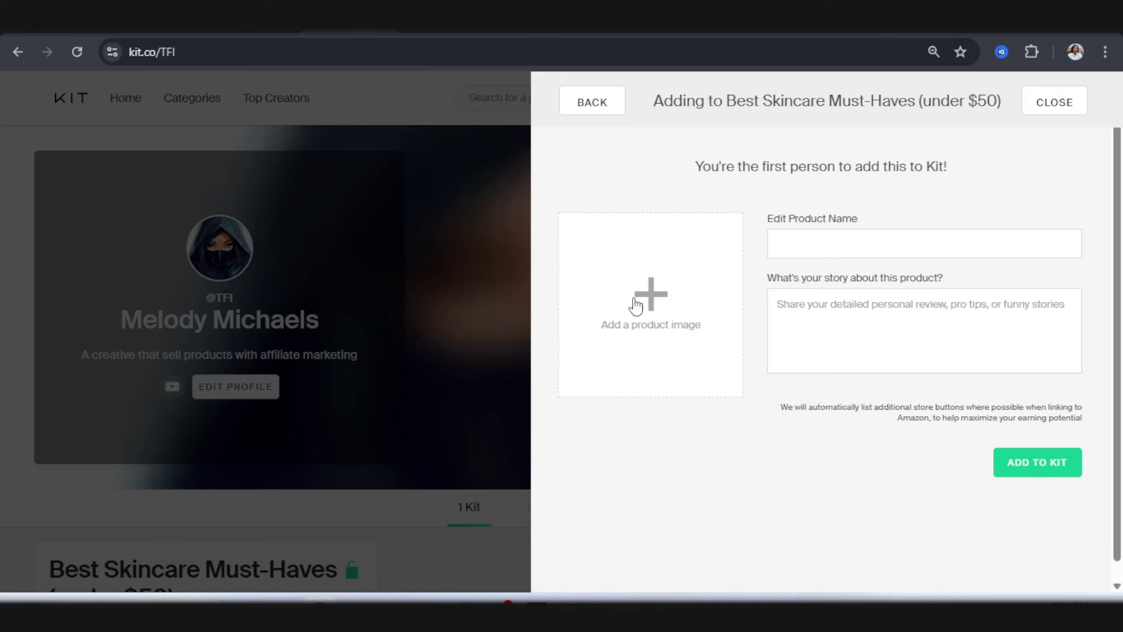
Step: Save the jelly cream's main Amazon photo to Downloads as a JPG and use it as the kit product image
left_click(640, 302)
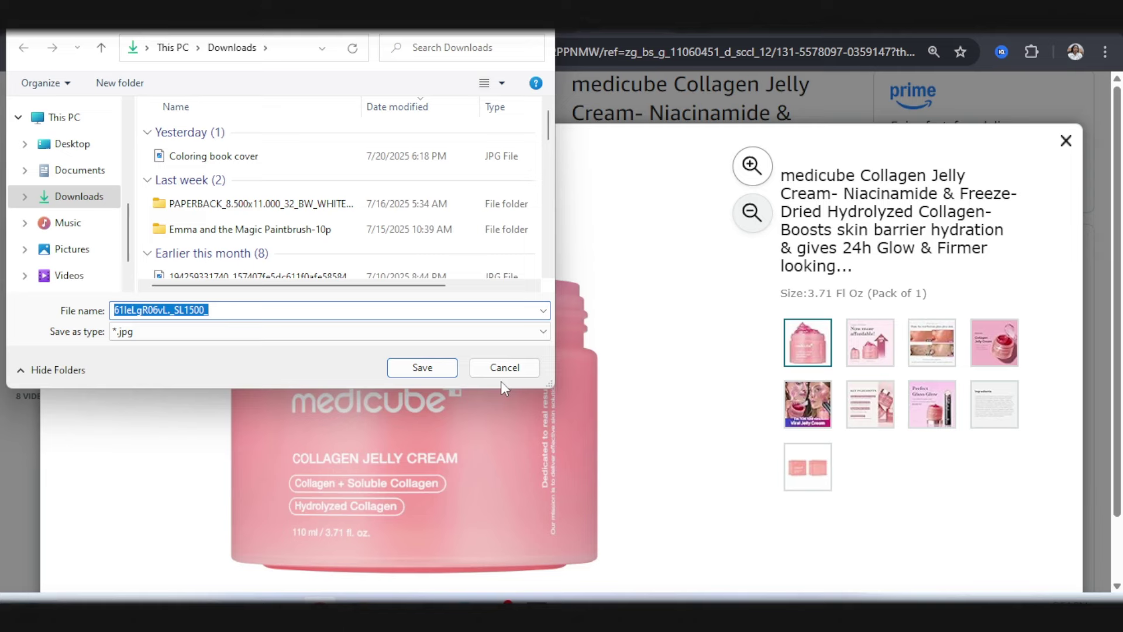
left_click(423, 368)
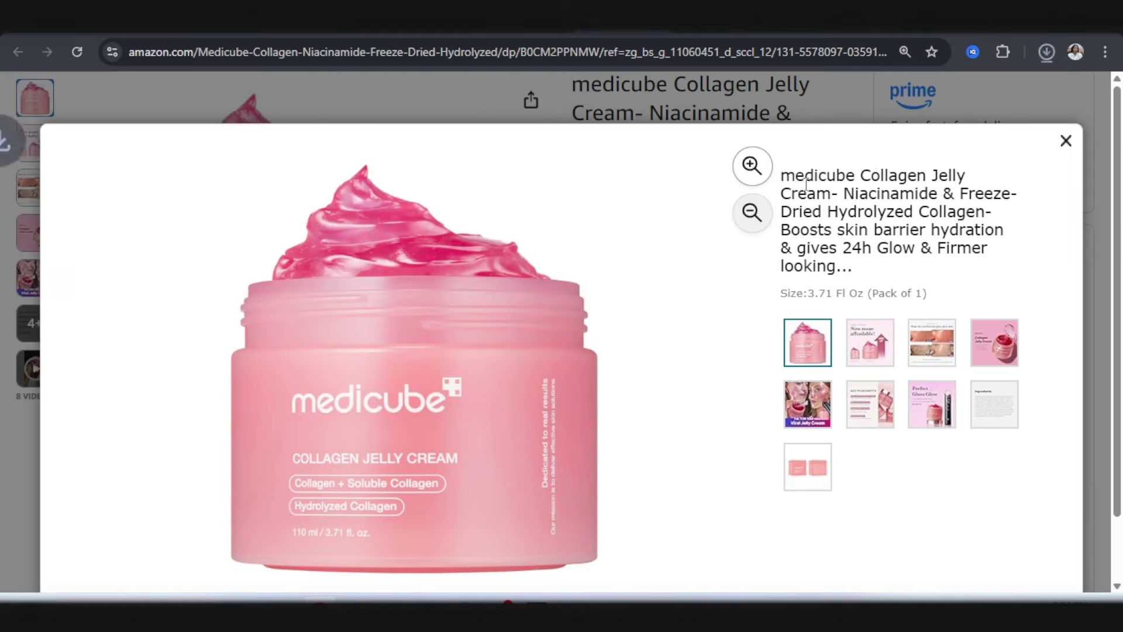
left_click(1065, 142)
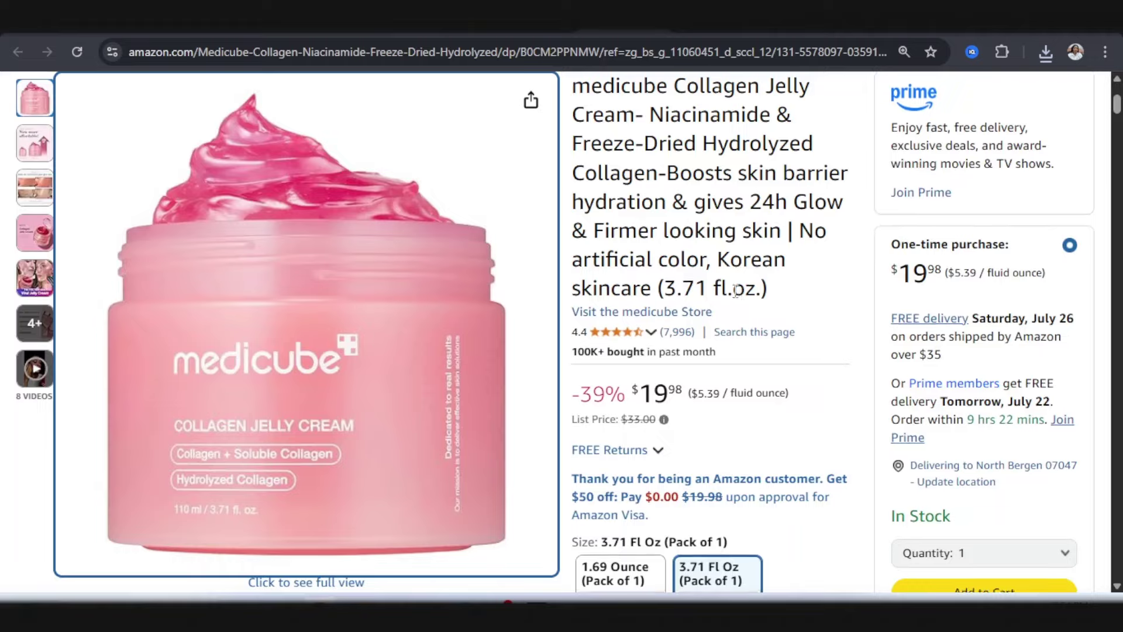
Step: Copy the cream's Amazon title up to "Firmer looking skin" and paste it as the product name in Kit
scroll(736, 291, "up", 2)
left_click_drag(571, 171, 787, 313)
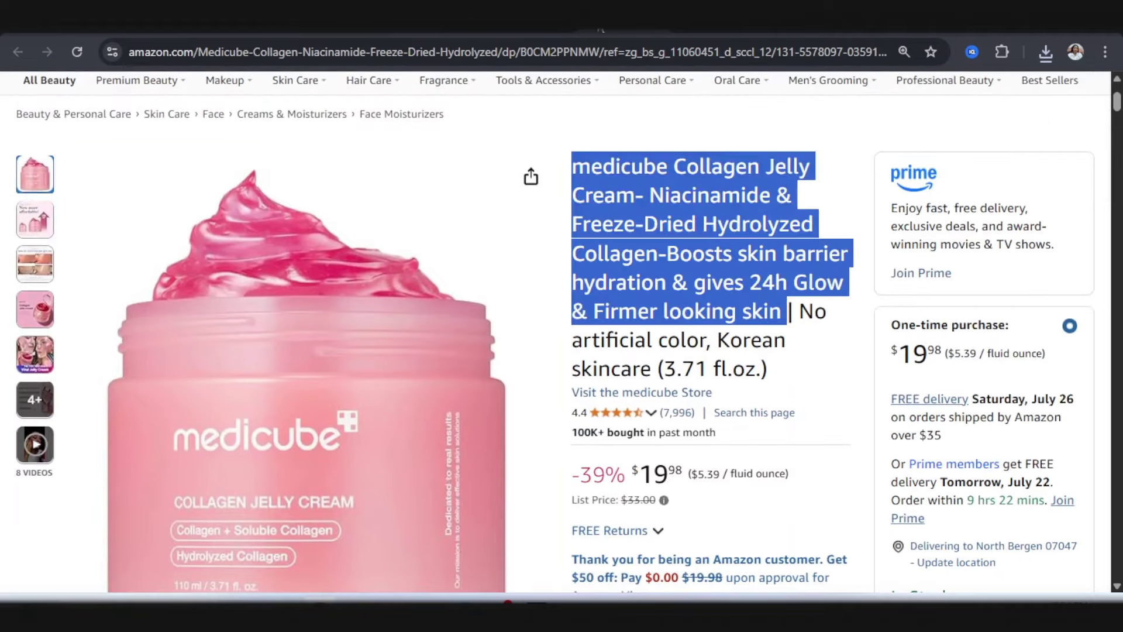
left_click(355, 30)
left_click(885, 243)
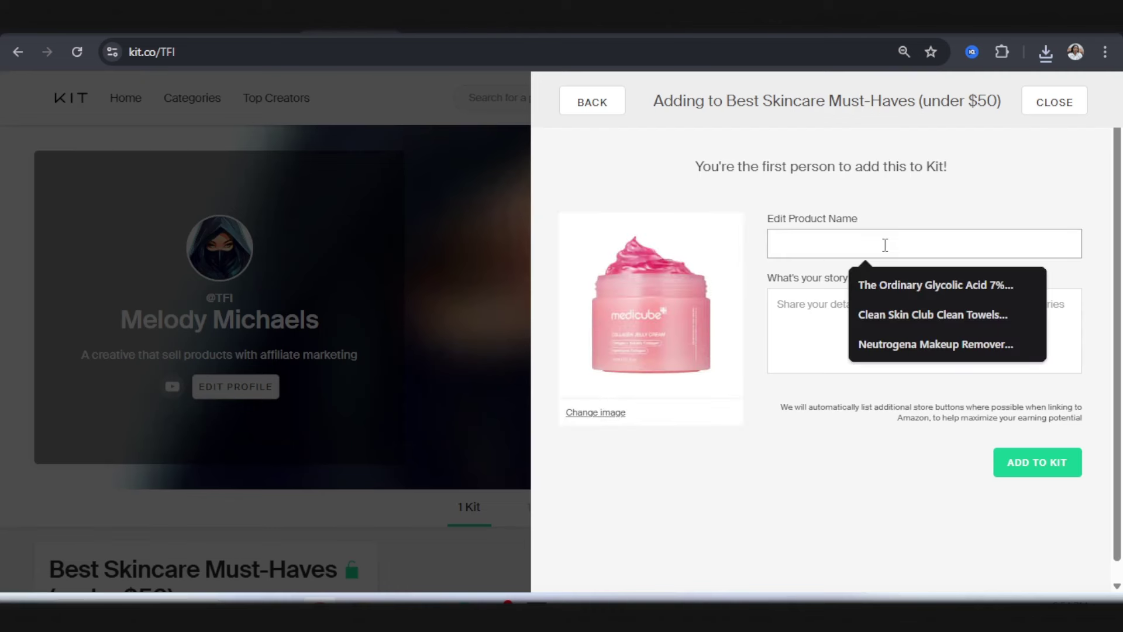
key("ctrl+v")
Step: Copy the jelly cream's feature description from Amazon, paste it as the product story, and add the product to the kit
left_click(817, 295)
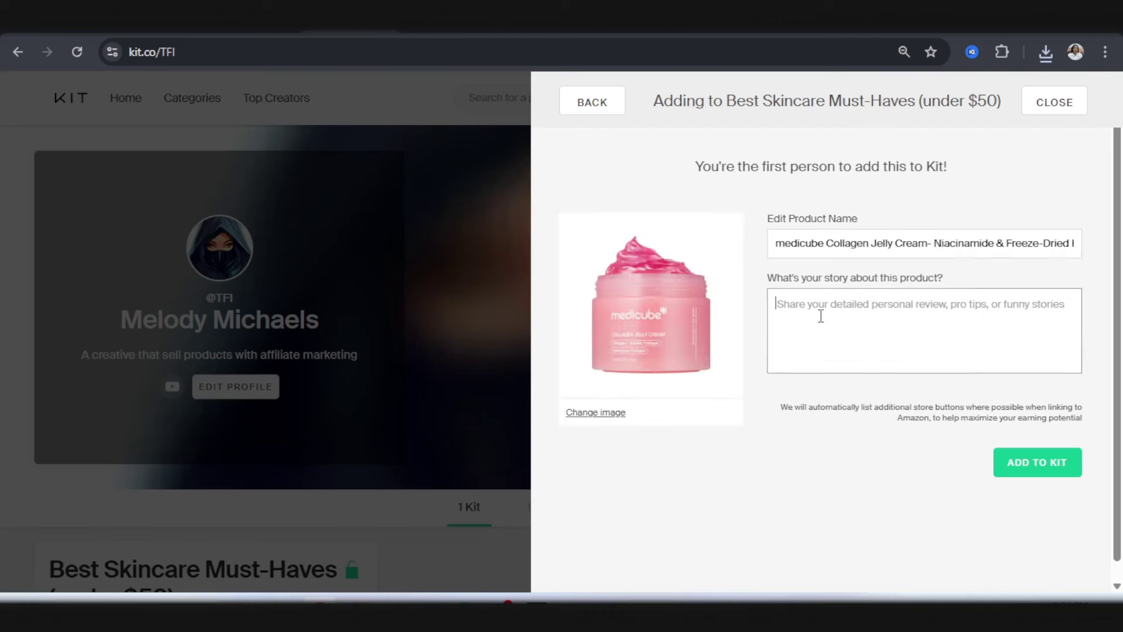
left_click(603, 32)
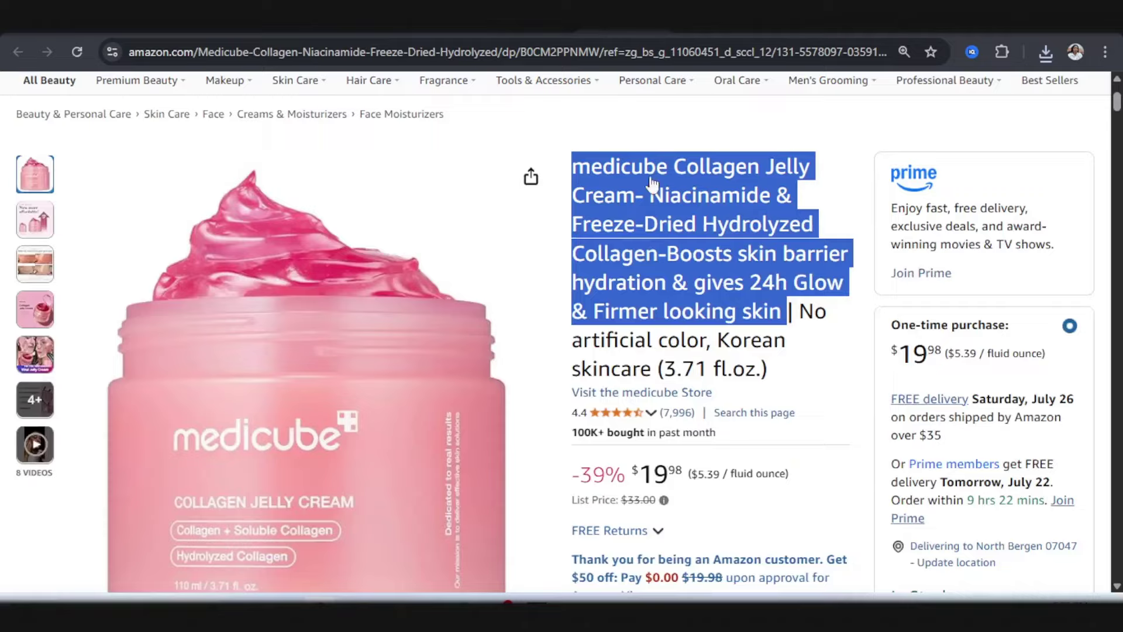
scroll(586, 393, "down", 10)
left_click_drag(587, 394, 680, 473)
key("ctrl+c")
left_click(359, 31)
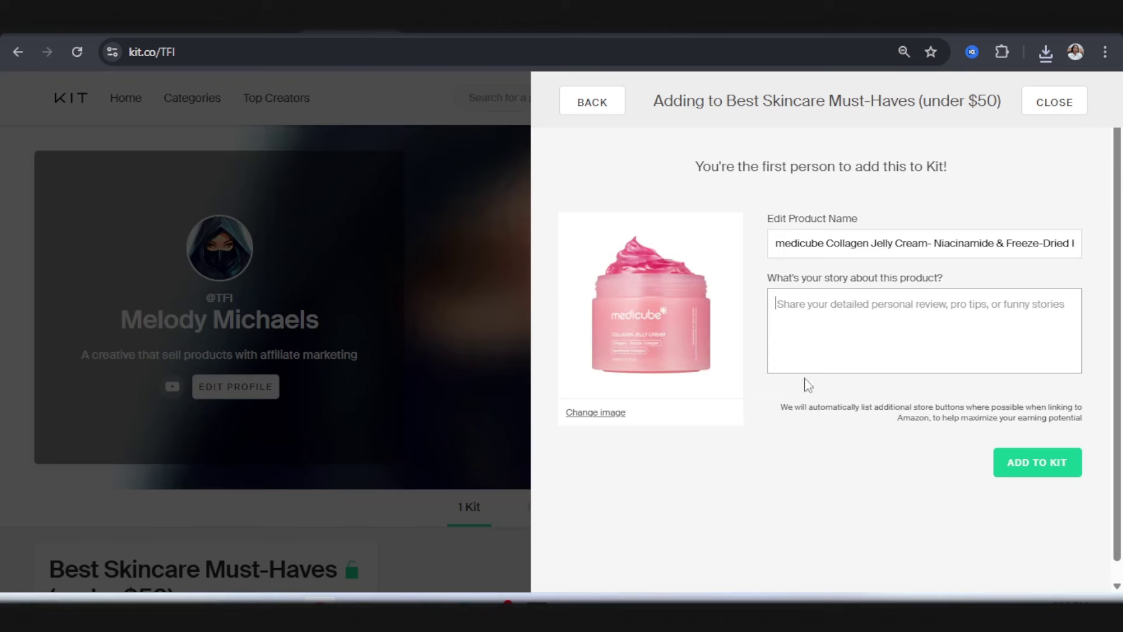
key("ctrl+v")
scroll(840, 350, "up", 5)
scroll(841, 349, "up", 3)
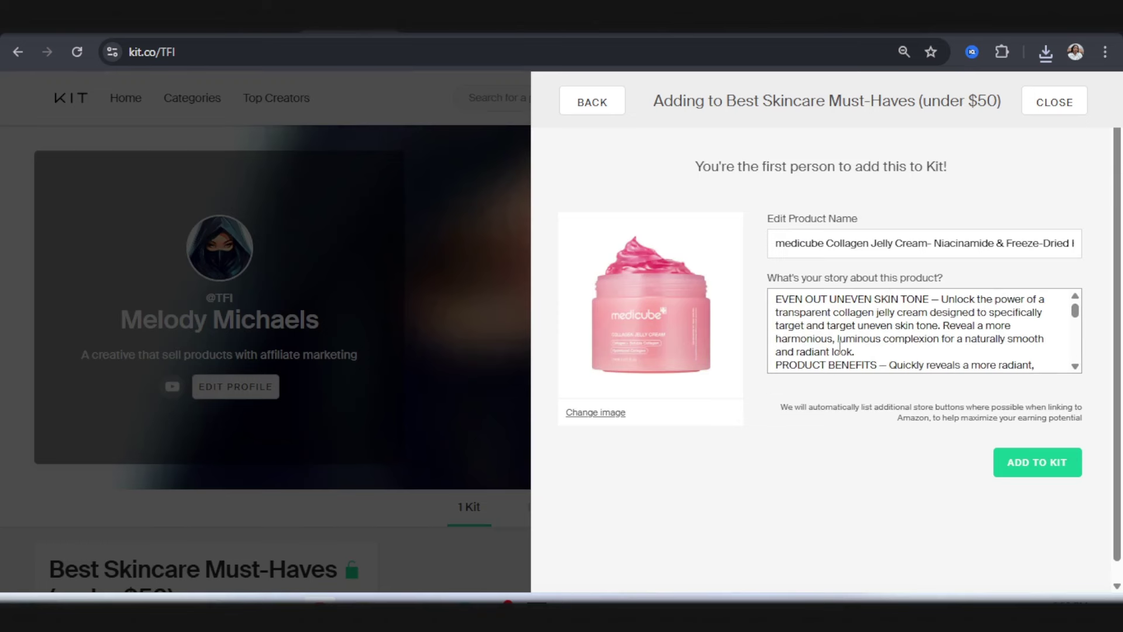
scroll(840, 349, "down", 10)
left_click(1060, 465)
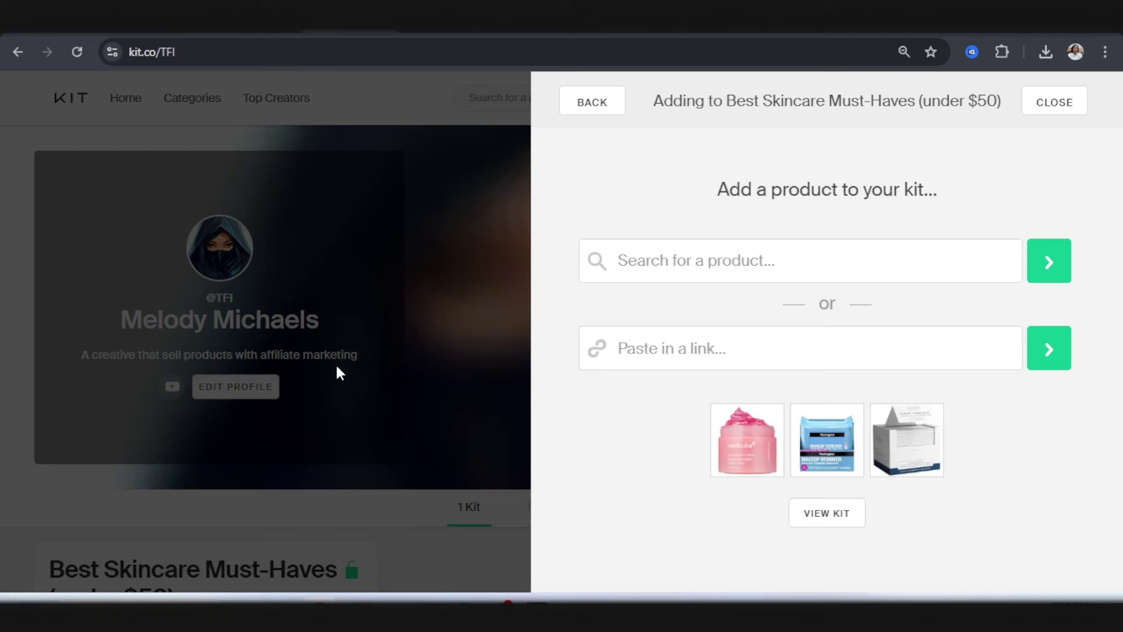
Step: Close the add-product panel and review the products in the skincare kit on the profile page
left_click(337, 368)
scroll(384, 445, "down", 5)
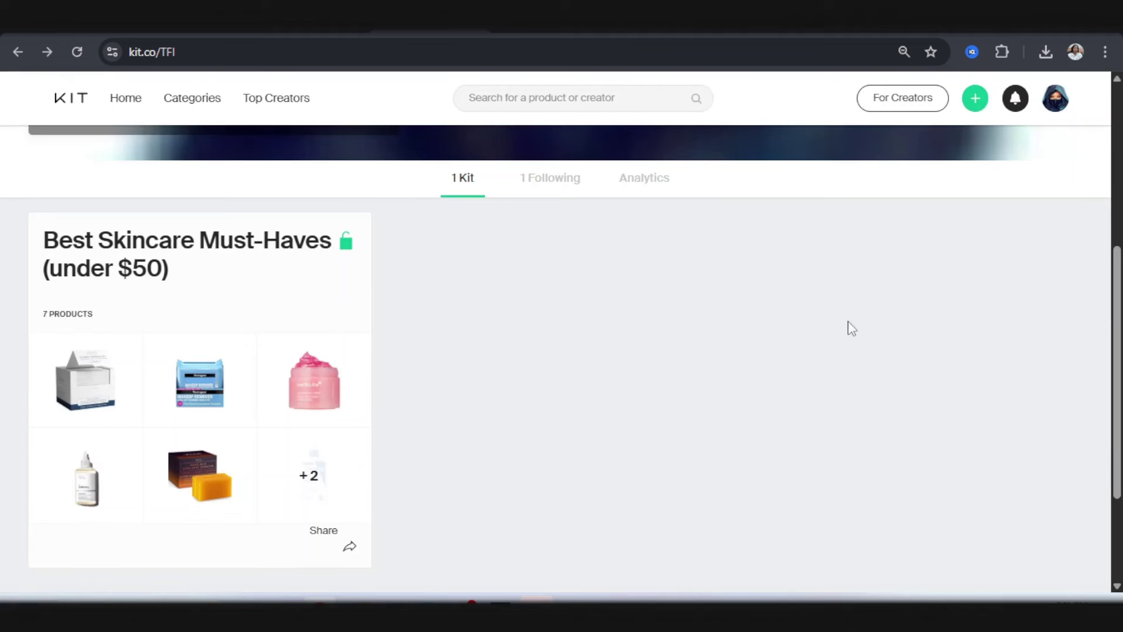
scroll(429, 225, "up", 5)
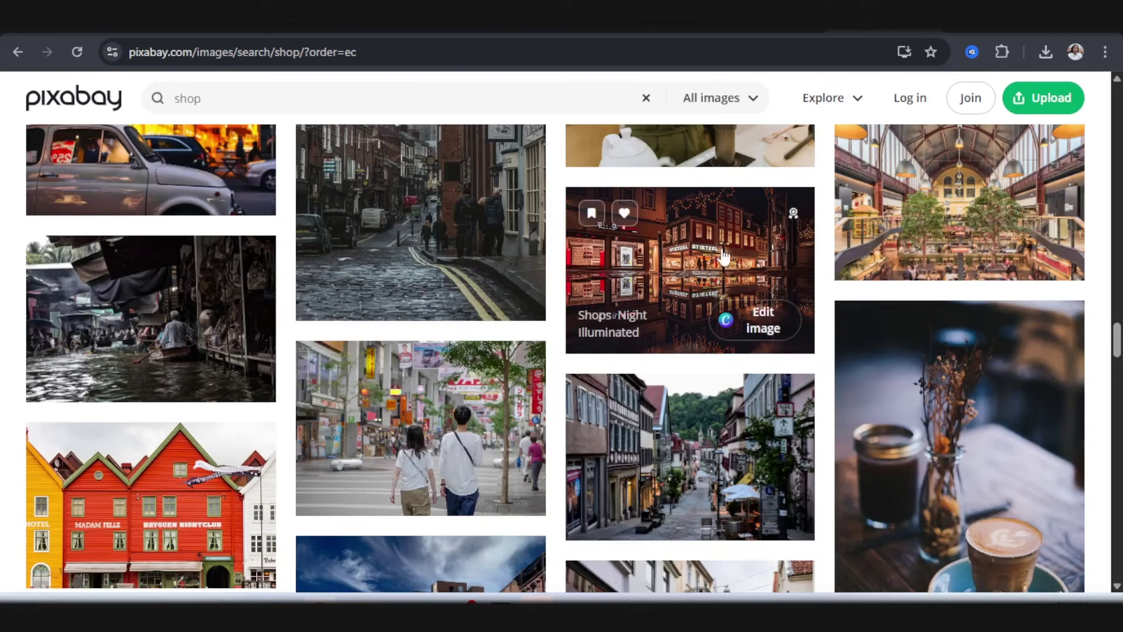
Step: Get the illuminated night shops photo from Pixabay and apply shops-5992277_1280 as the Kit profile's cover image
scroll(719, 485, "up", 3)
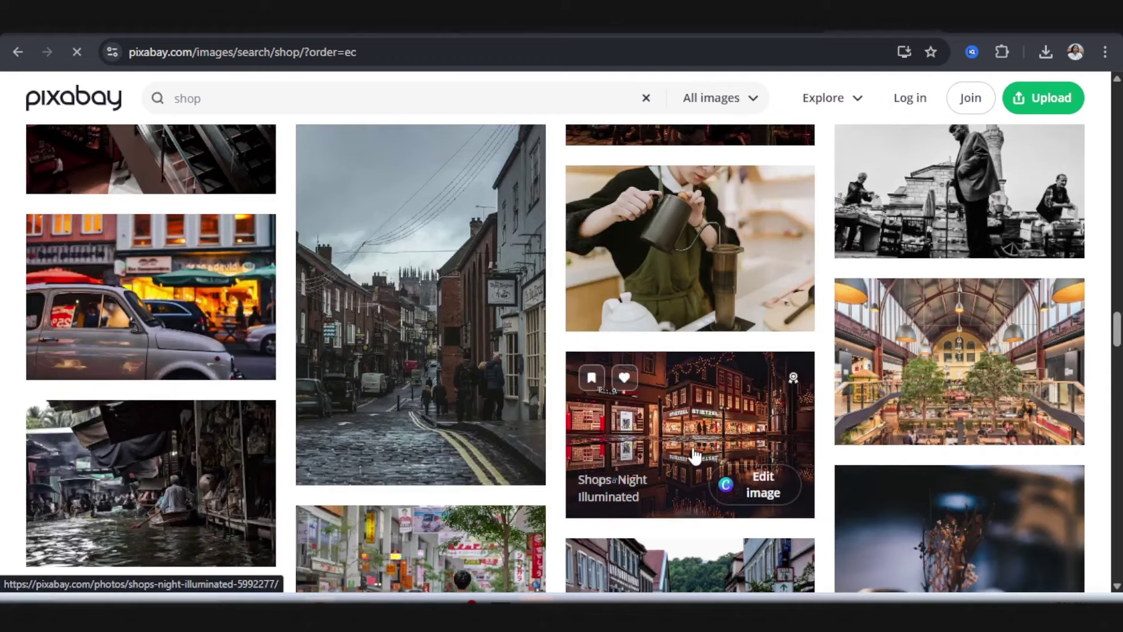
left_click(695, 457)
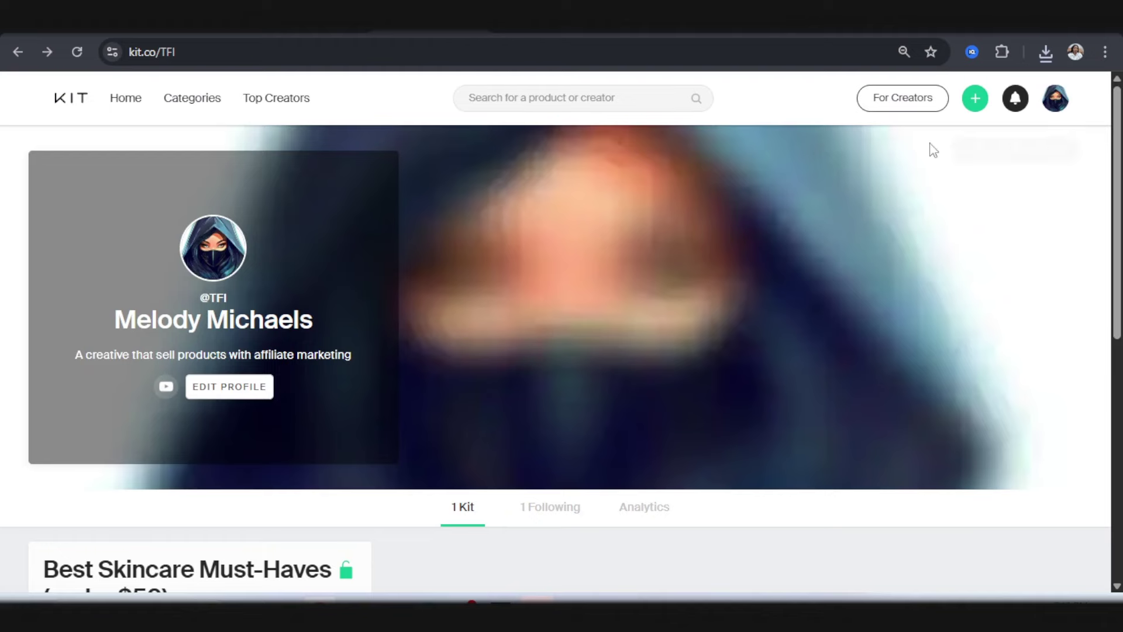
left_click(1003, 153)
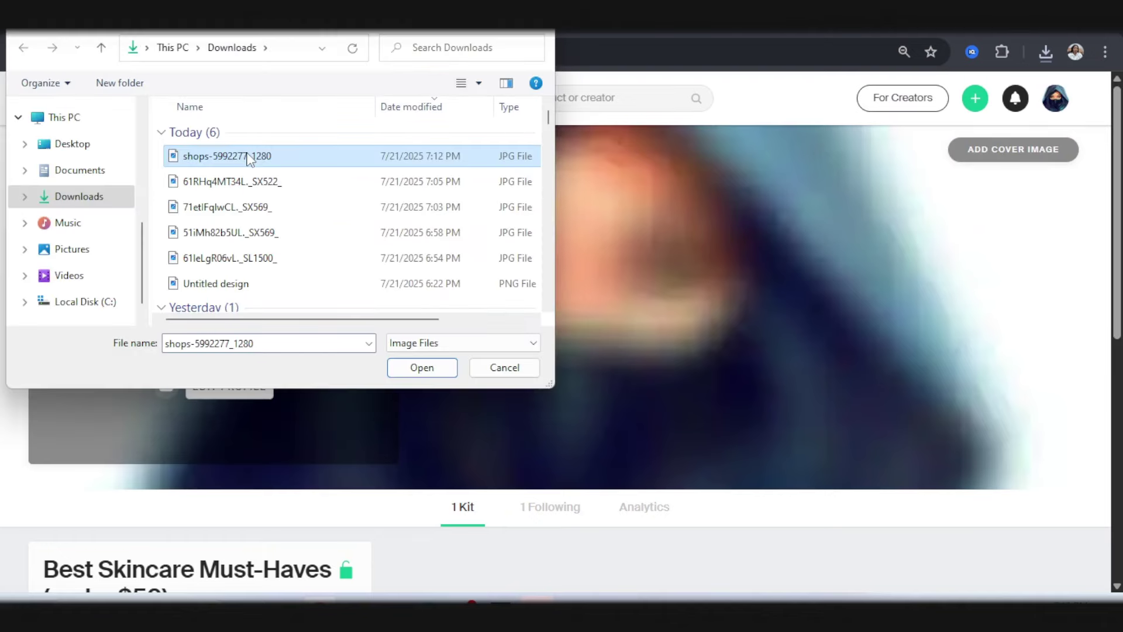
double_click(248, 157)
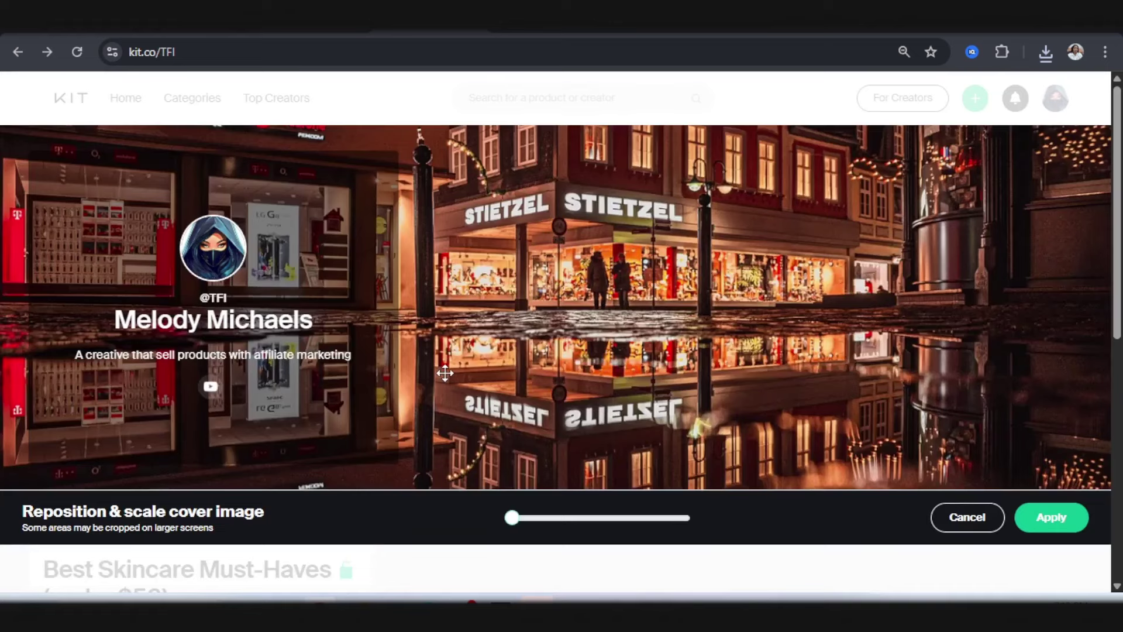
scroll(445, 373, "down", 5)
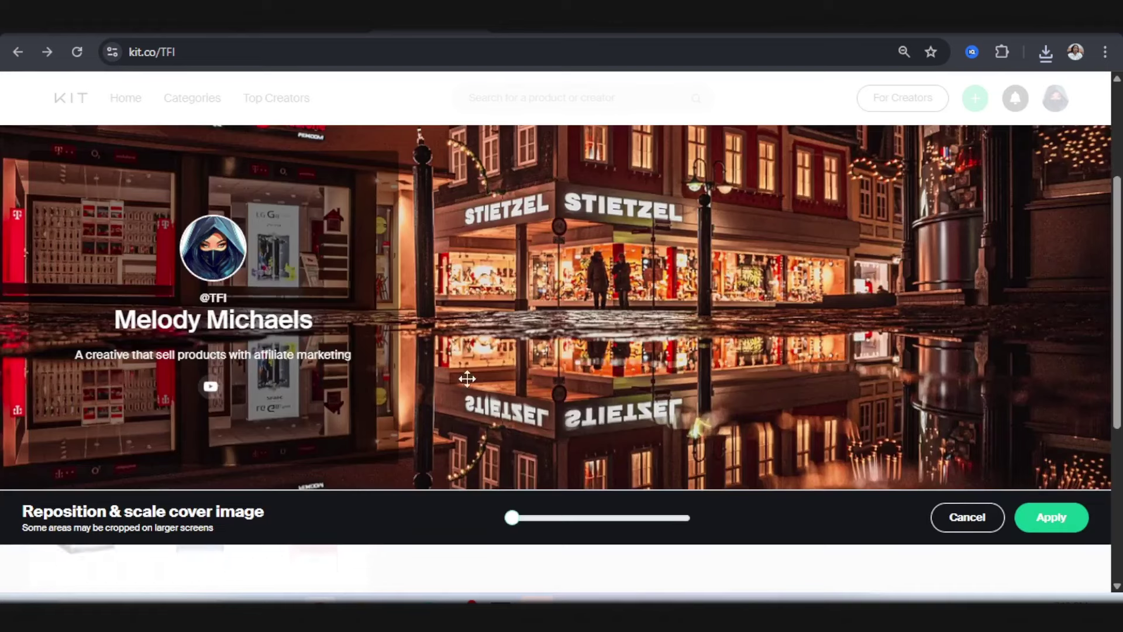
left_click(1056, 526)
Step: Open the "Best Skincare Must-Haves (under $50)" kit from the profile page
scroll(251, 489, "down", 1)
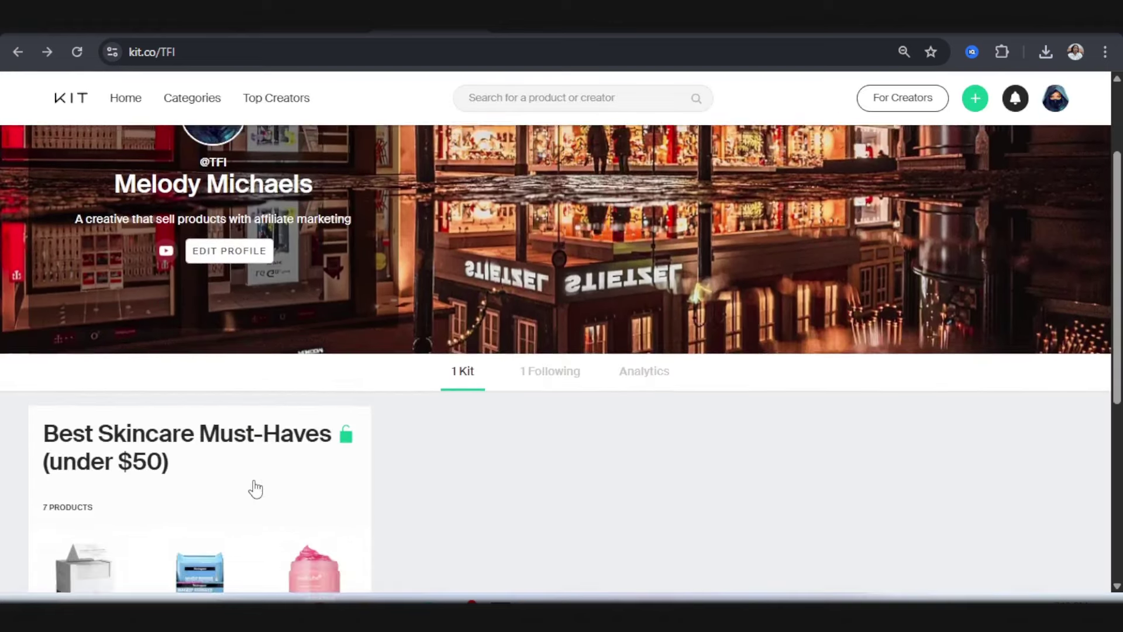
left_click(232, 428)
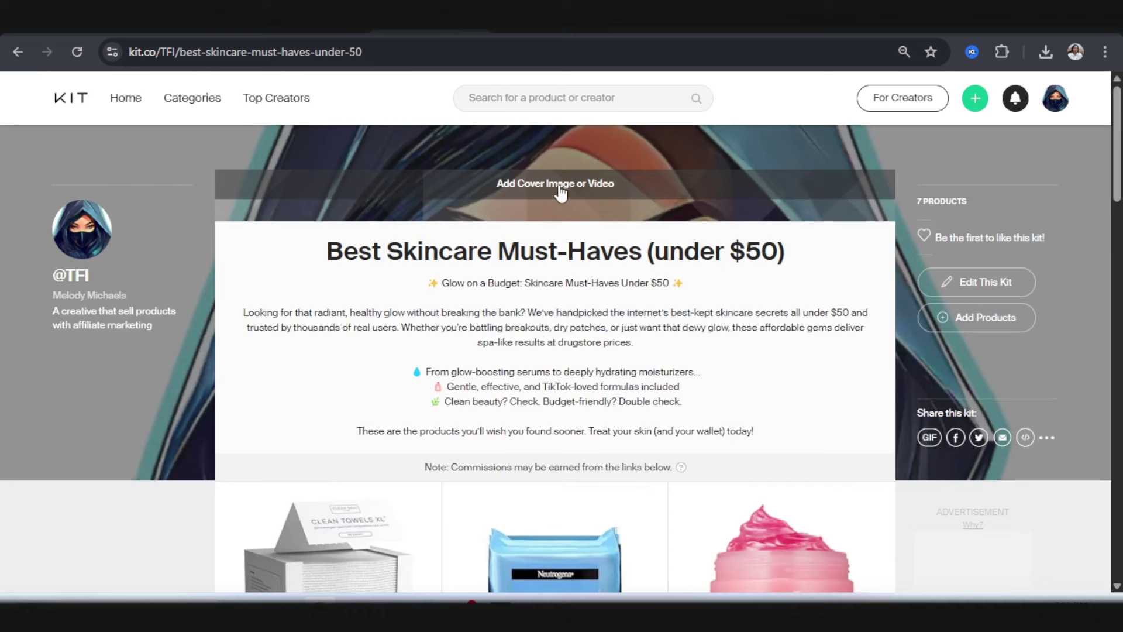
Step: Find the pink cosmetic products flat-lay photo on Pixabay and download it
left_click(758, 26)
left_click(259, 100)
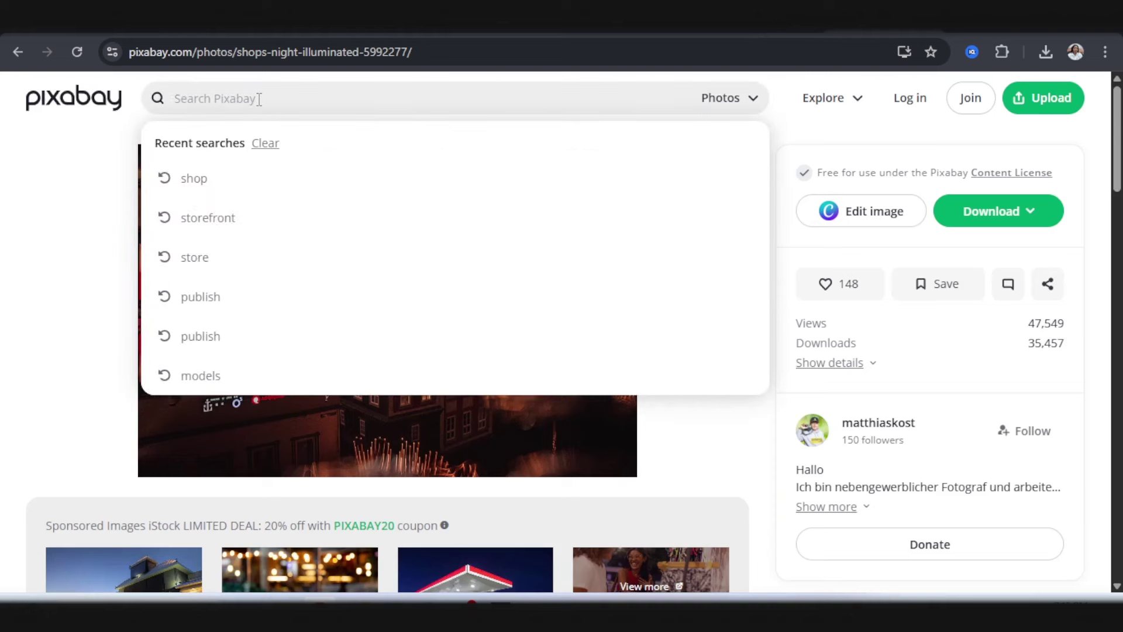
type("sk")
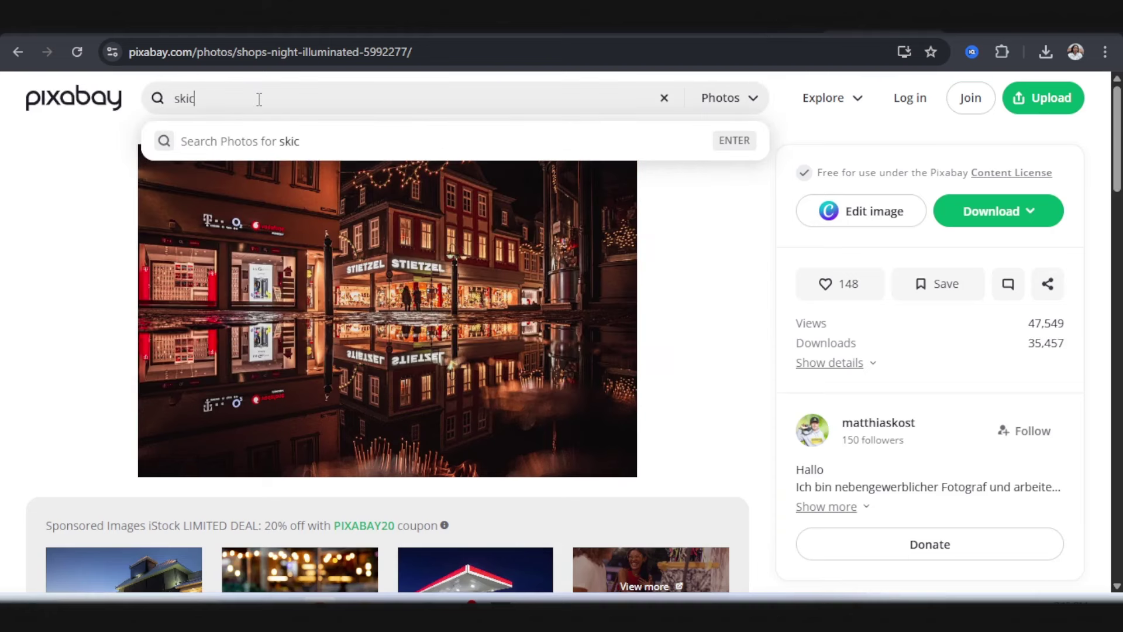
type("ic")
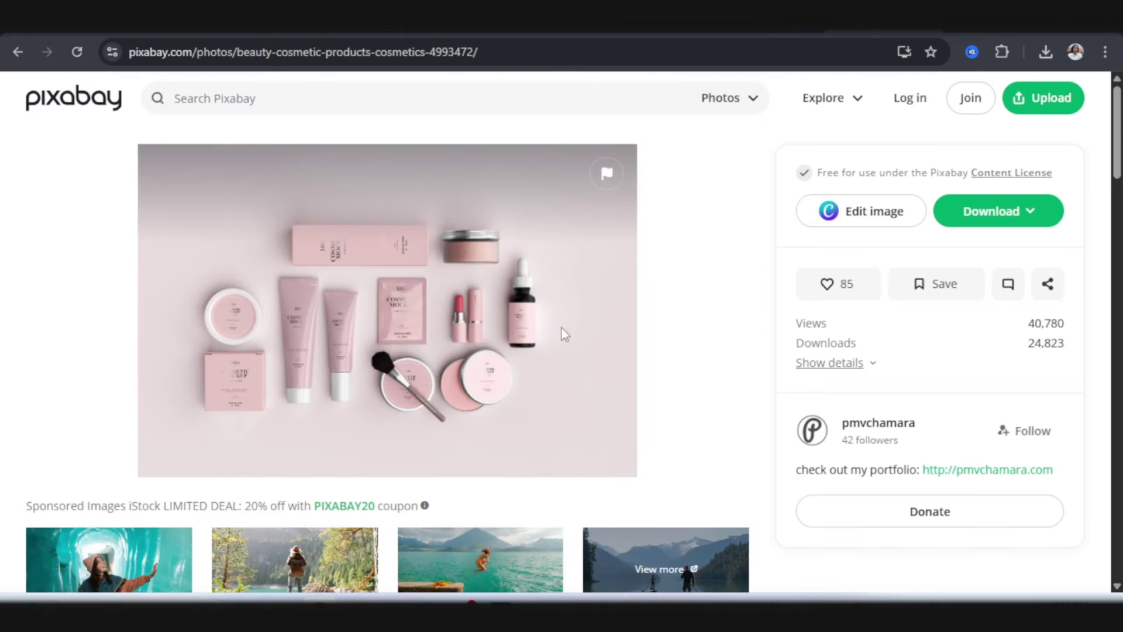
left_click(1017, 222)
left_click(867, 419)
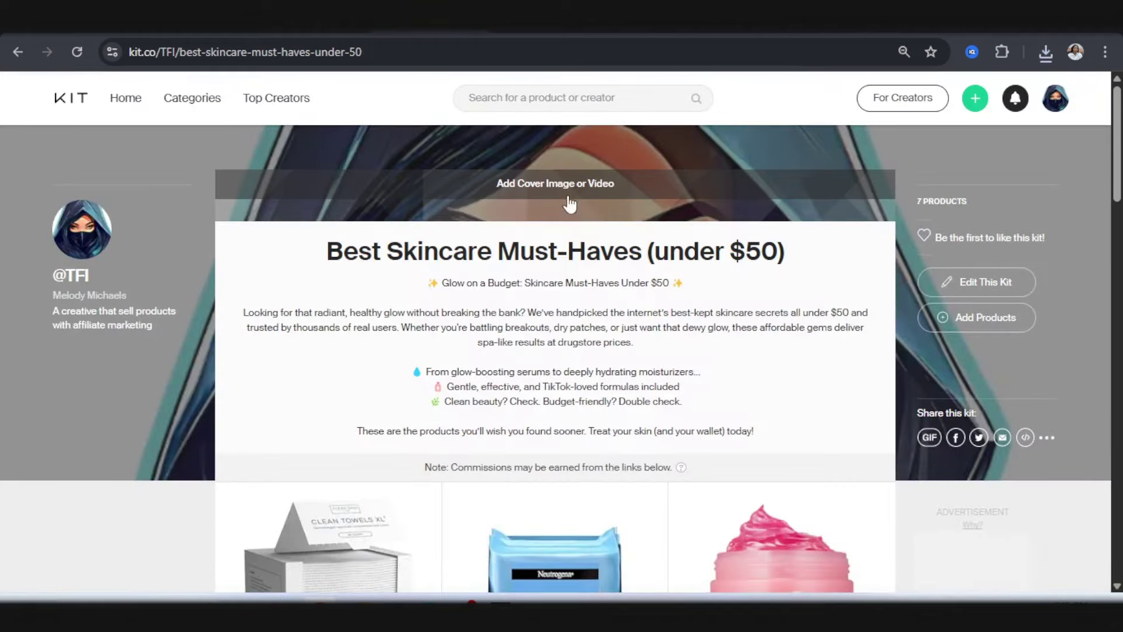
Step: Upload the downloaded pink cosmetics photo as the skincare kit's cover image and apply it
left_click(568, 184)
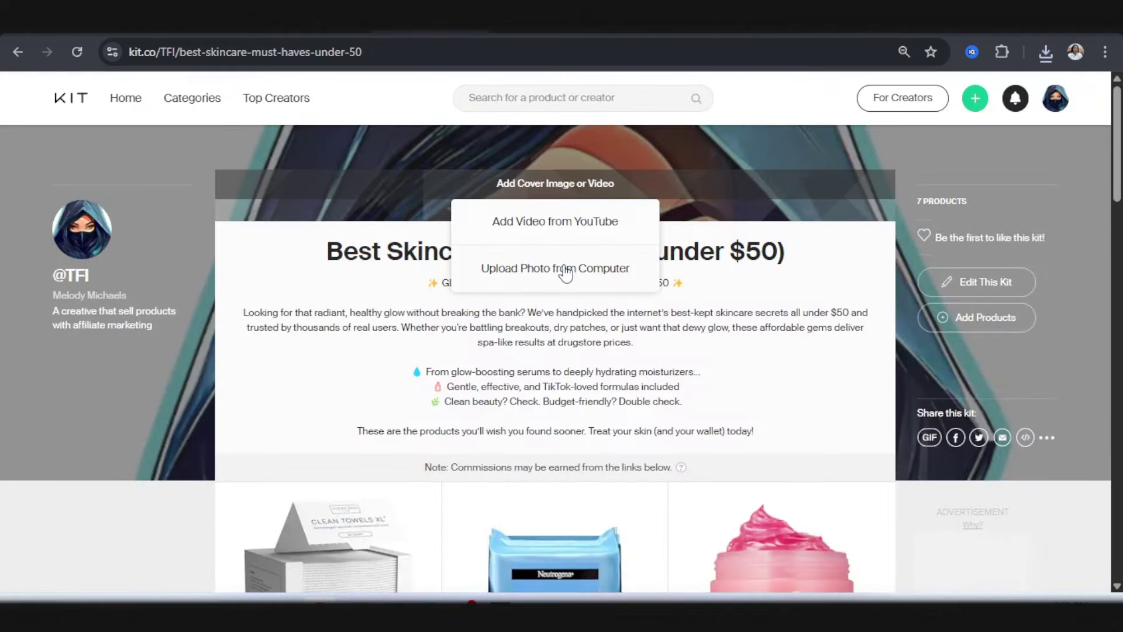
left_click(588, 287)
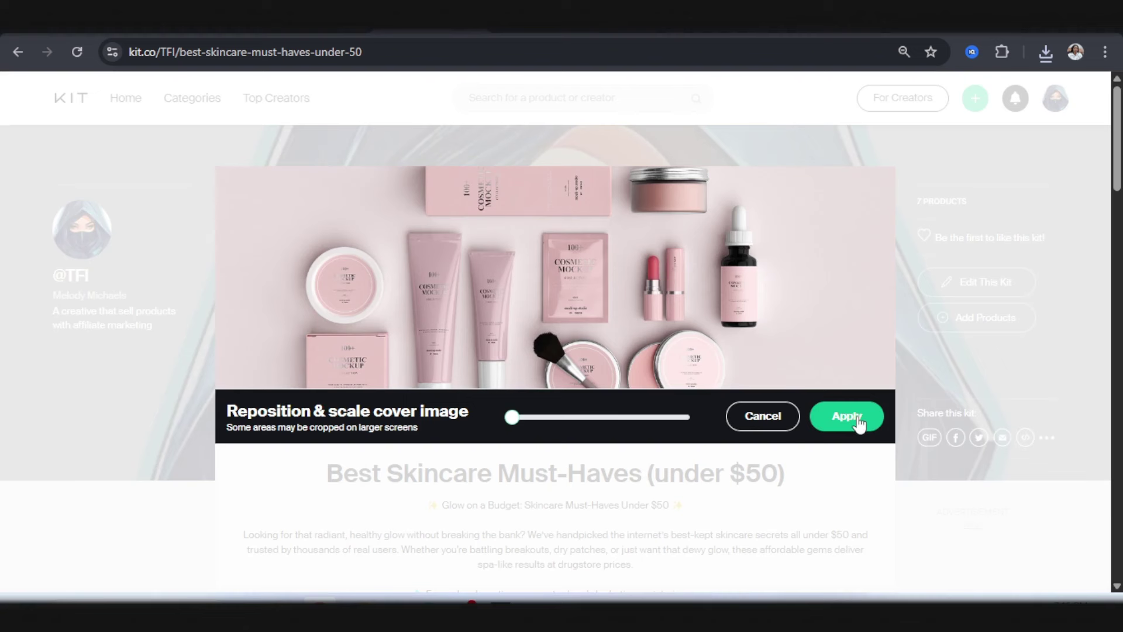
left_click(858, 416)
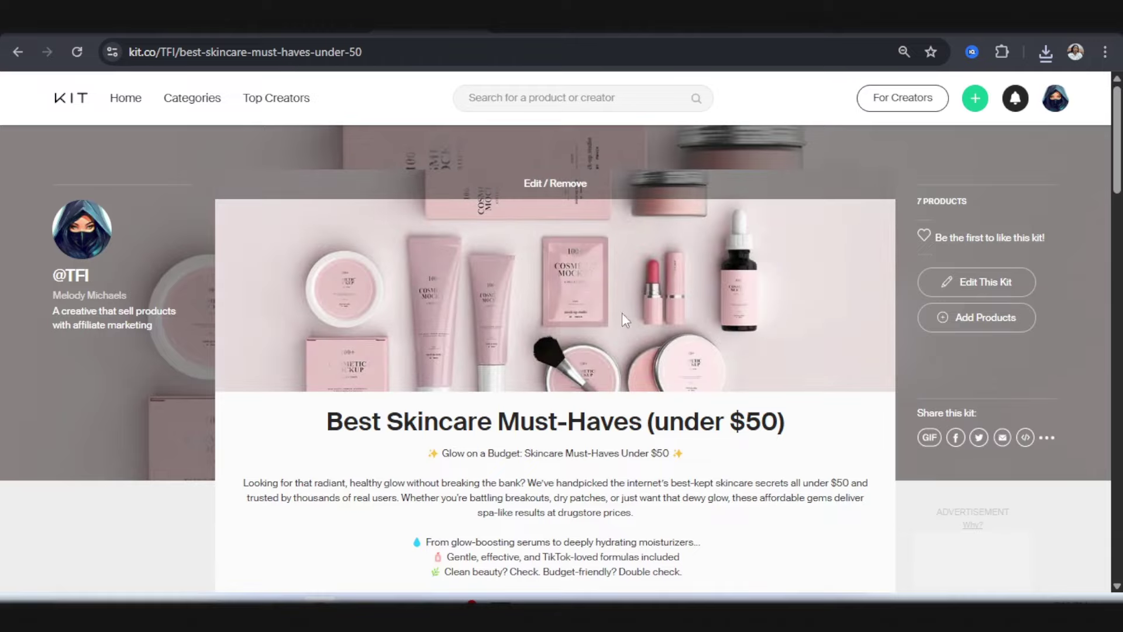
Step: Review the skincare kit's cover, description and product listings across the whole page
scroll(636, 354, "down", 5)
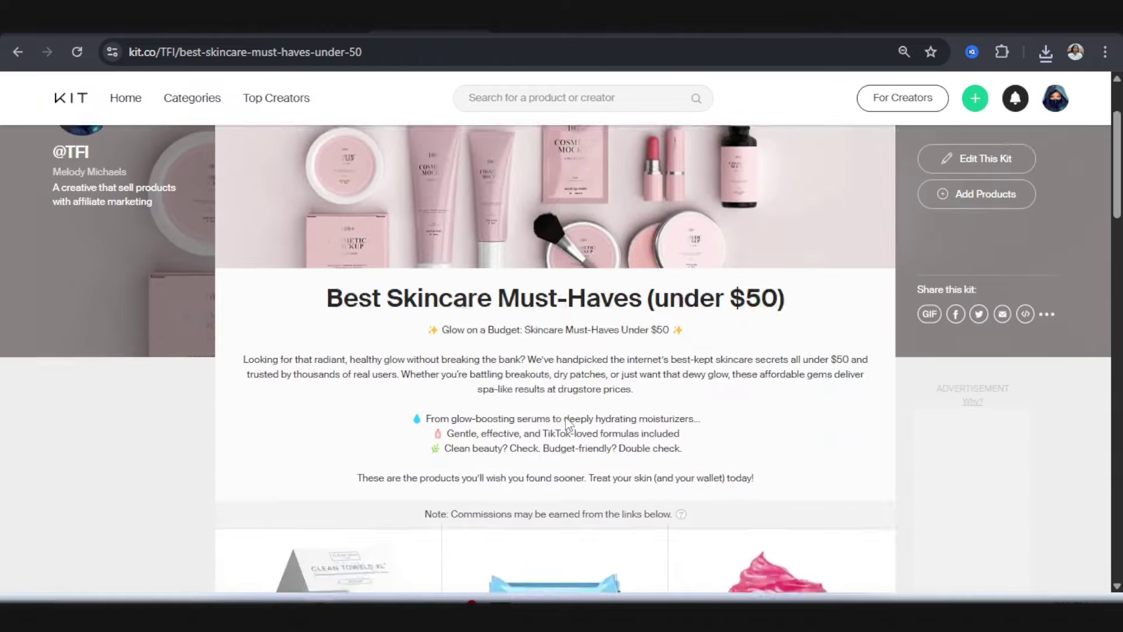
scroll(556, 381, "up", 4)
scroll(530, 438, "down", 9)
scroll(530, 438, "down", 12)
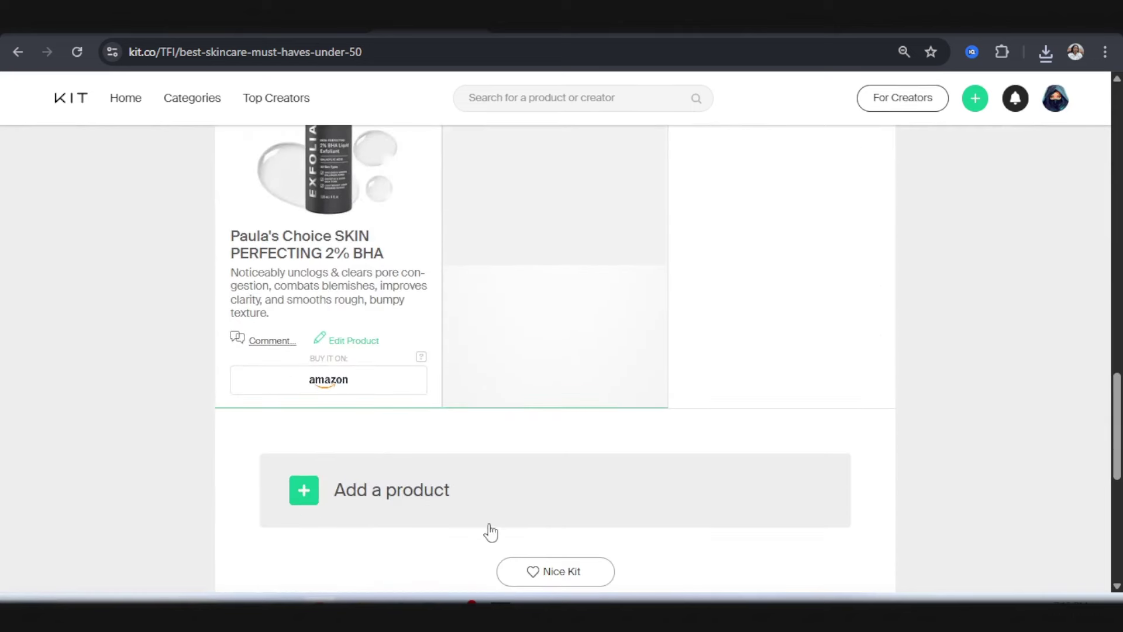
scroll(692, 387, "up", 5)
scroll(692, 387, "up", 4)
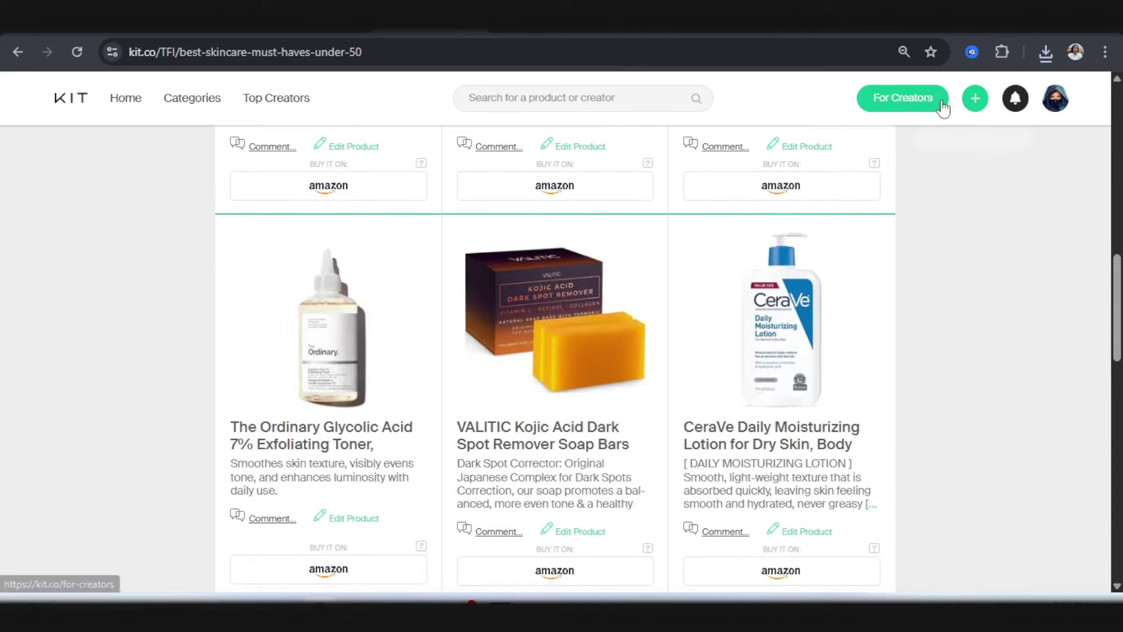
Step: Start a new kit and name it "Best Summer Clothings (Under $50)"
left_click(975, 98)
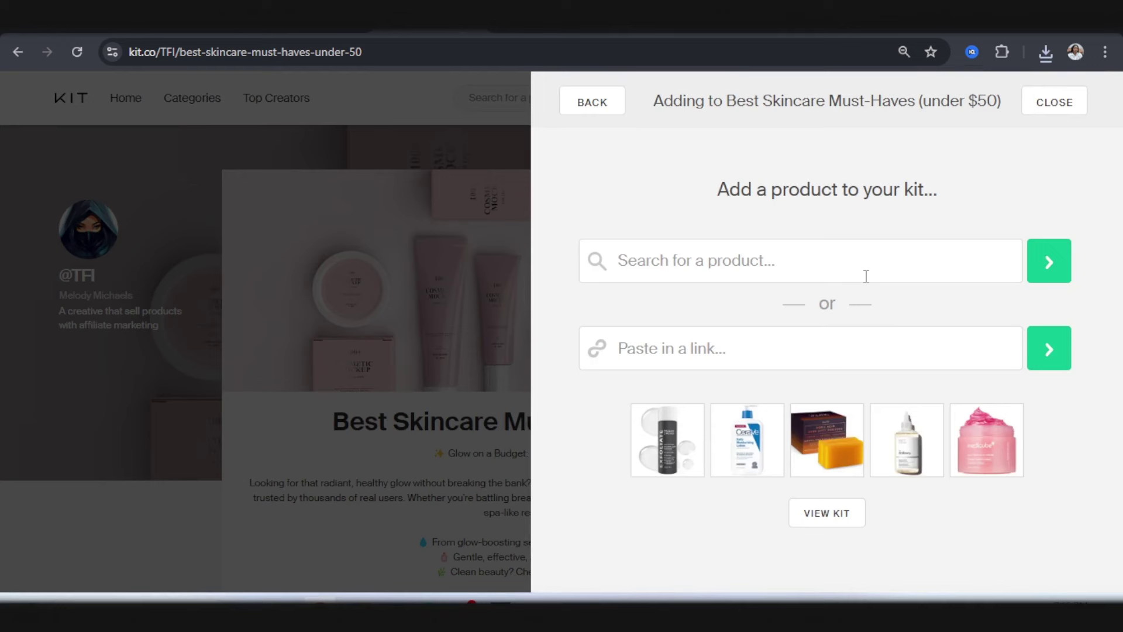
left_click(592, 104)
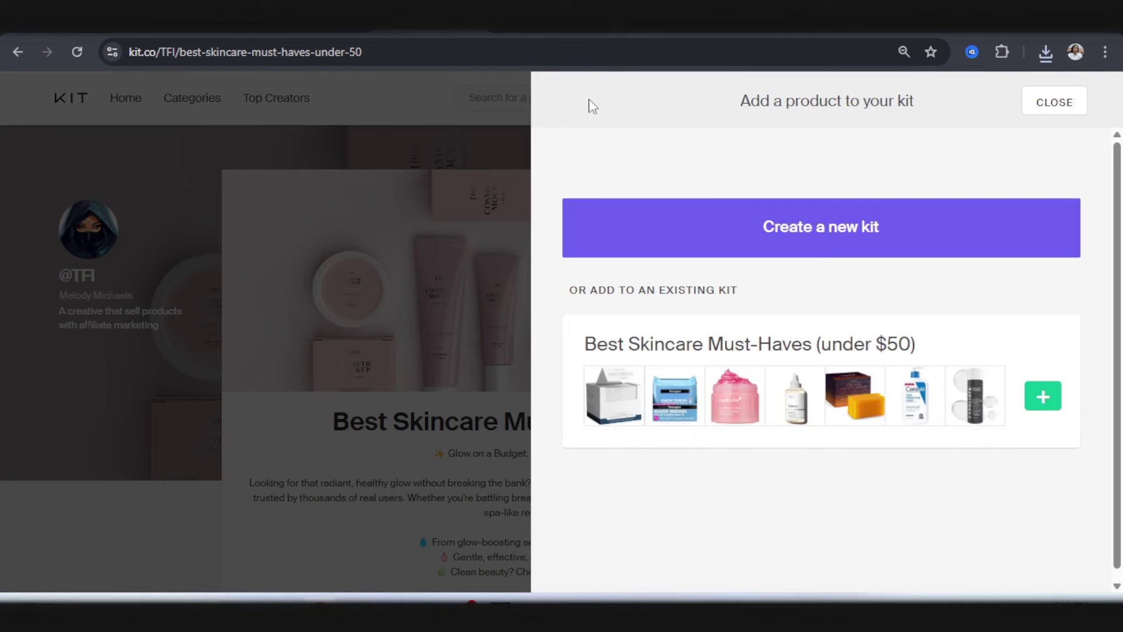
left_click(813, 243)
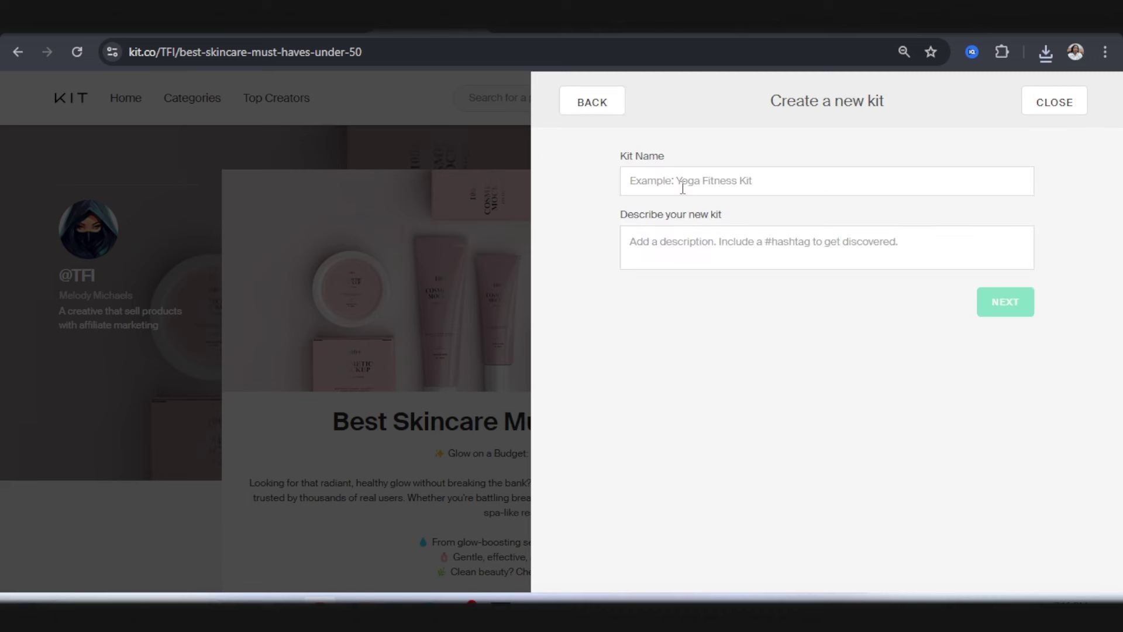
left_click(707, 181)
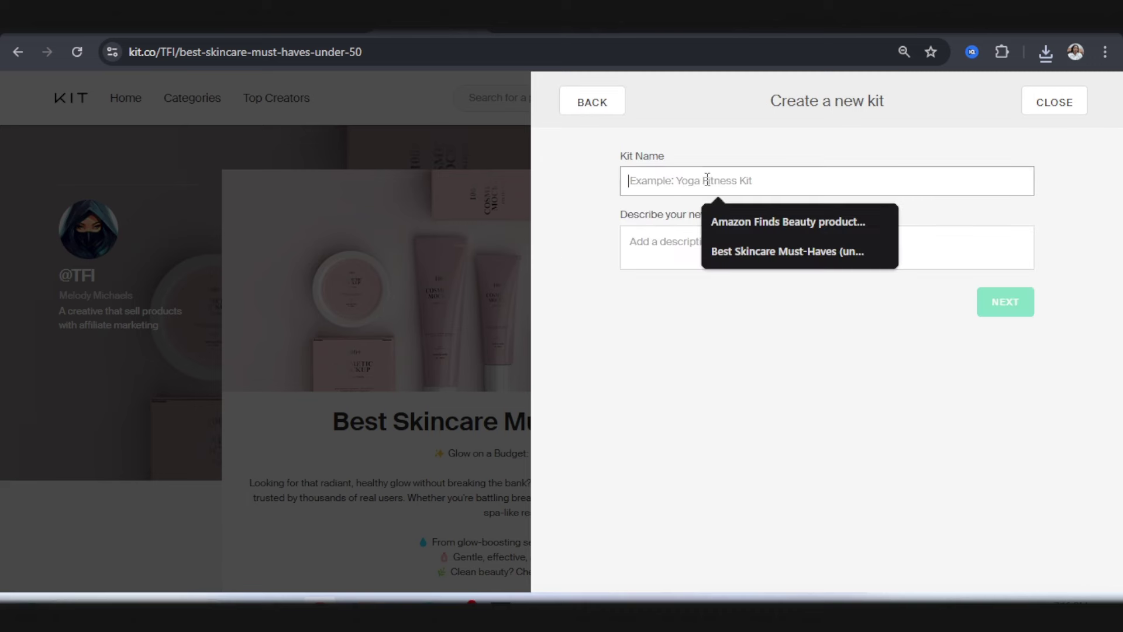
type("B")
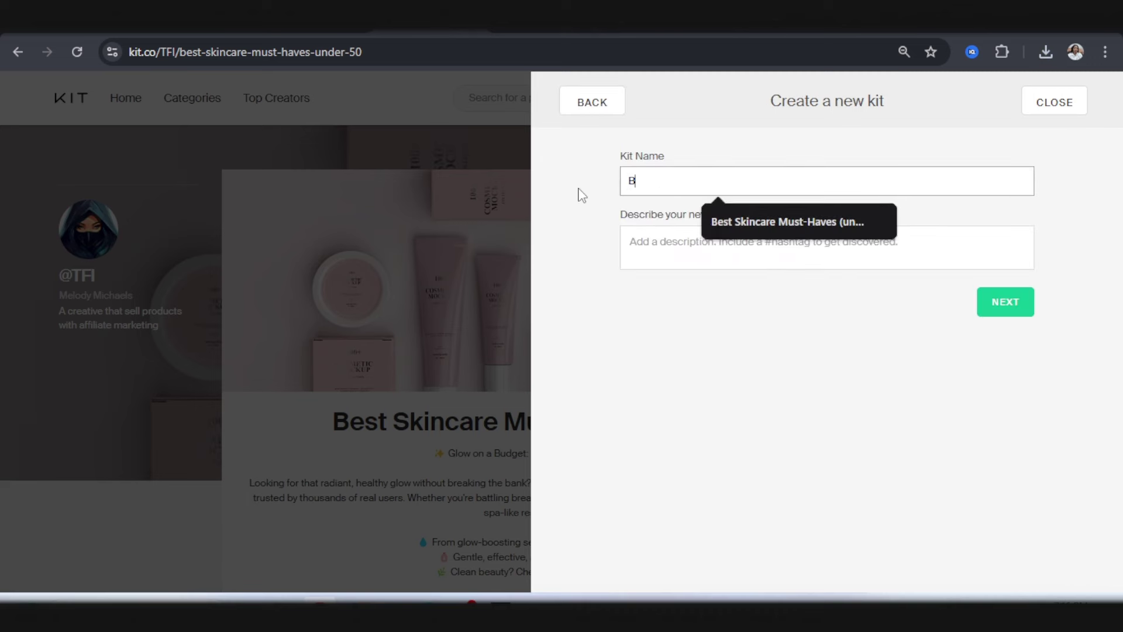
type("est Summer Clothings (Under $50")
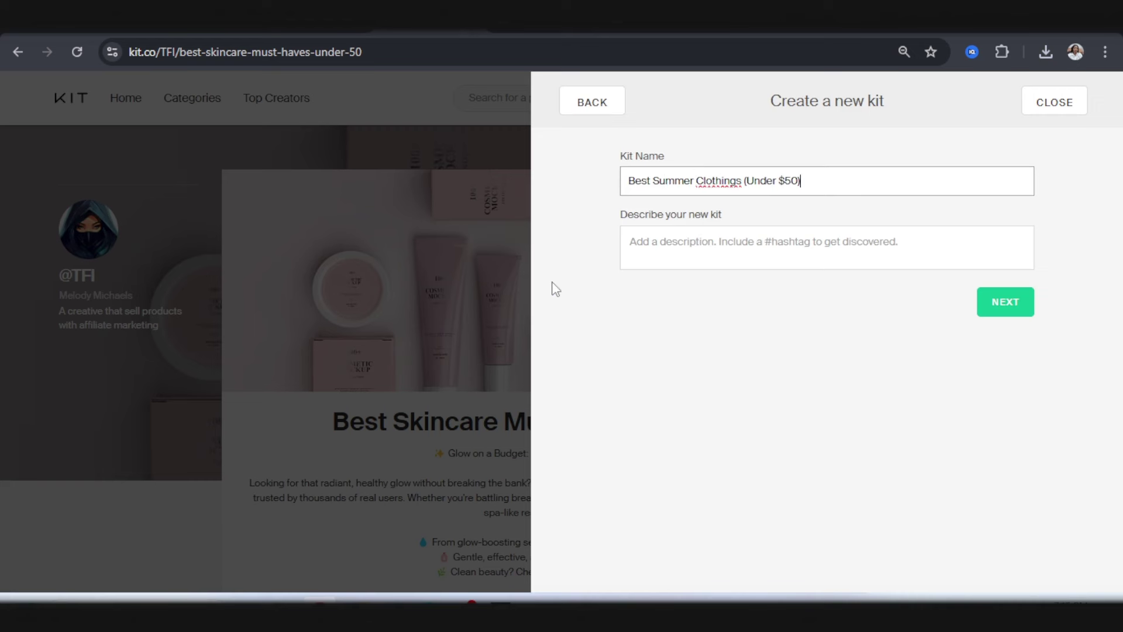
Step: Ask ChatGPT for an intriguing store description of Amazon's best summer clothings for women (under $50), and copy the generated text
left_click(690, 249)
left_click(766, 21)
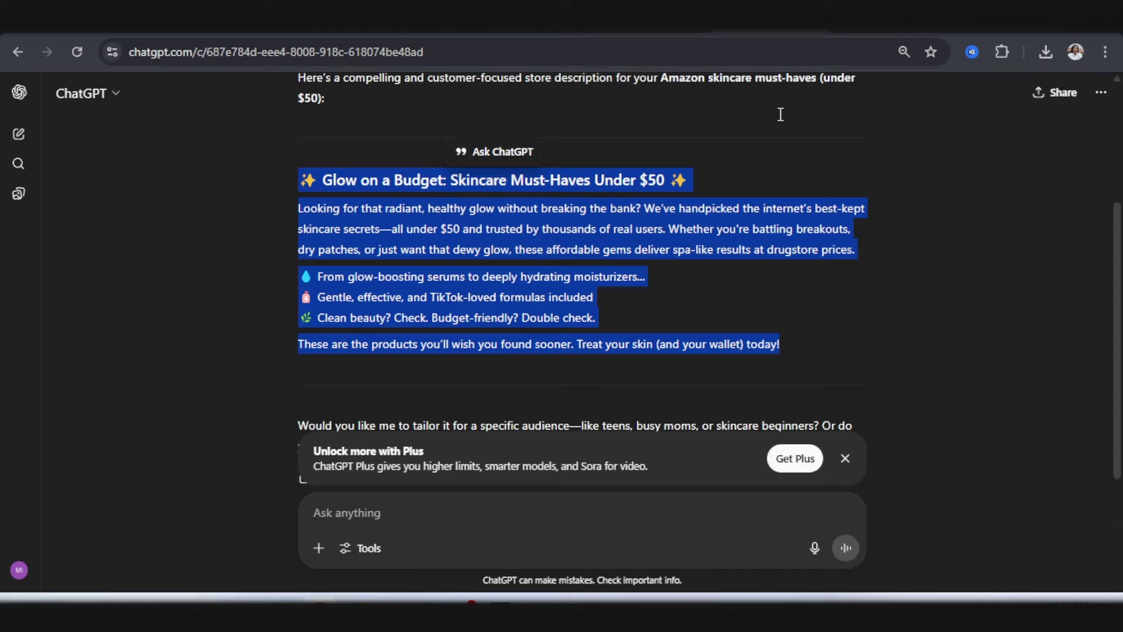
scroll(574, 390, "up", 3)
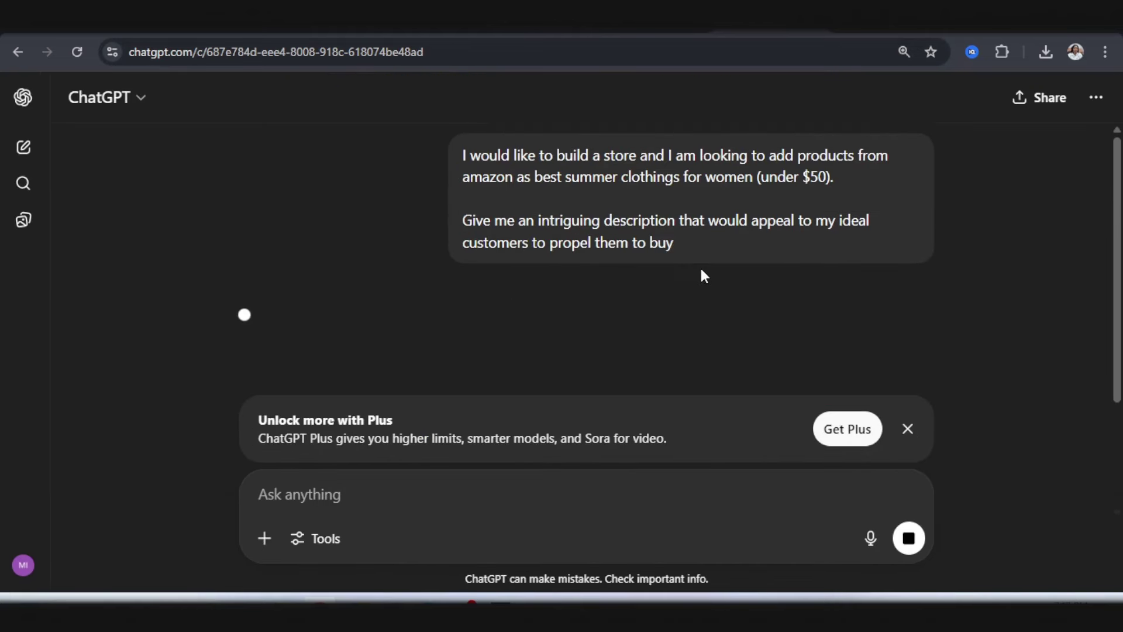
key("ctrl+minus")
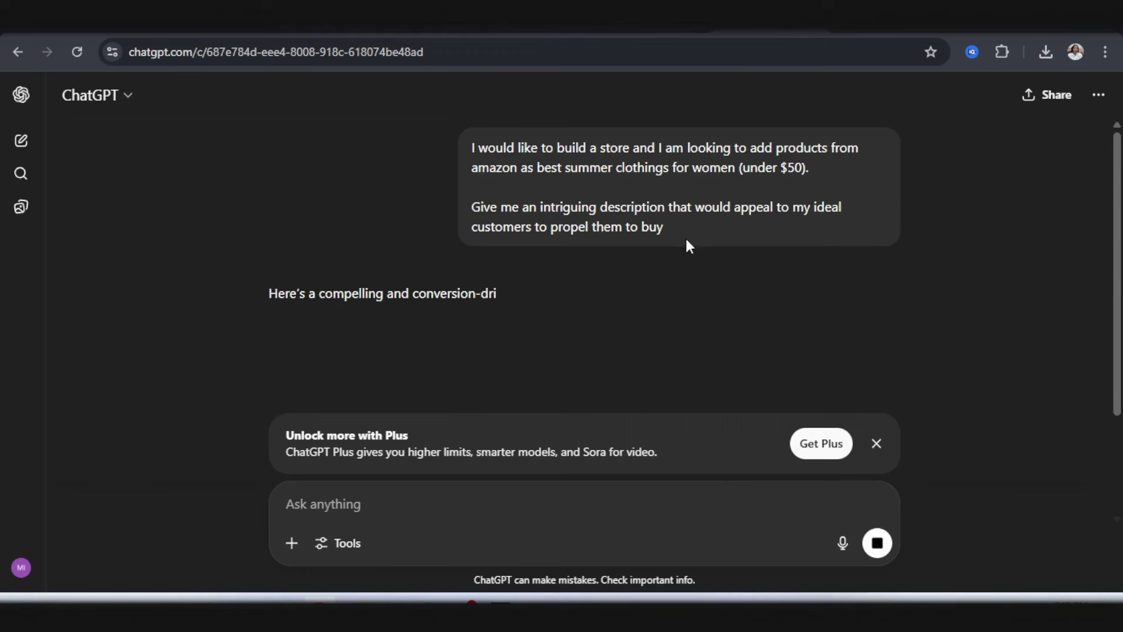
left_click_drag(261, 233, 511, 430)
scroll(271, 404, "up", 3)
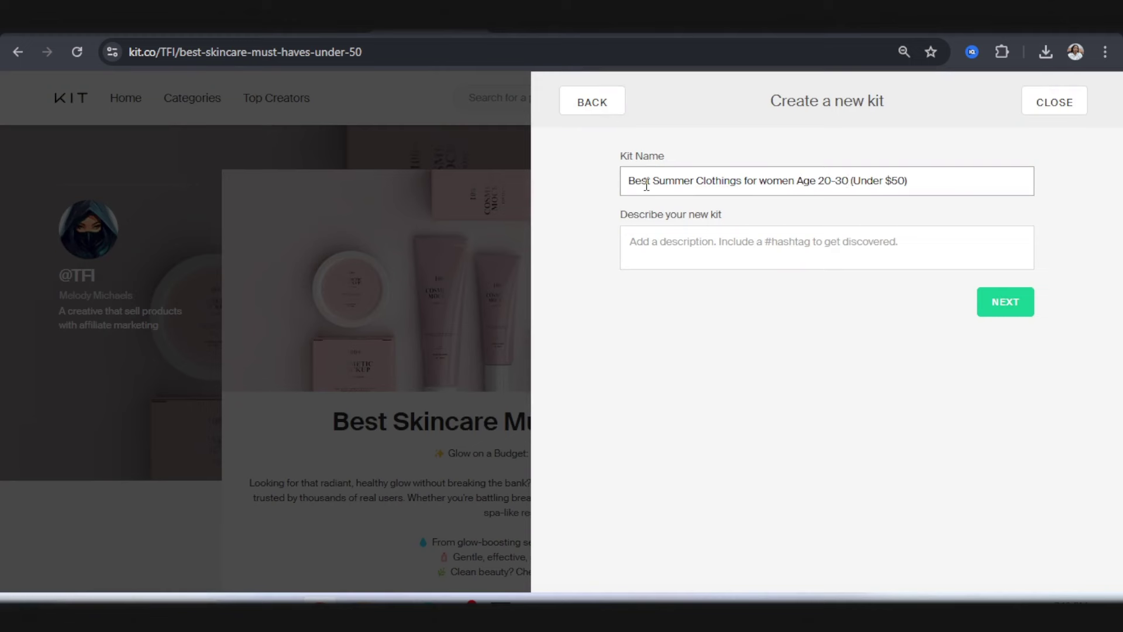
Step: Paste the generated text as the new kit's description, check it, and continue to adding products
left_click(721, 247)
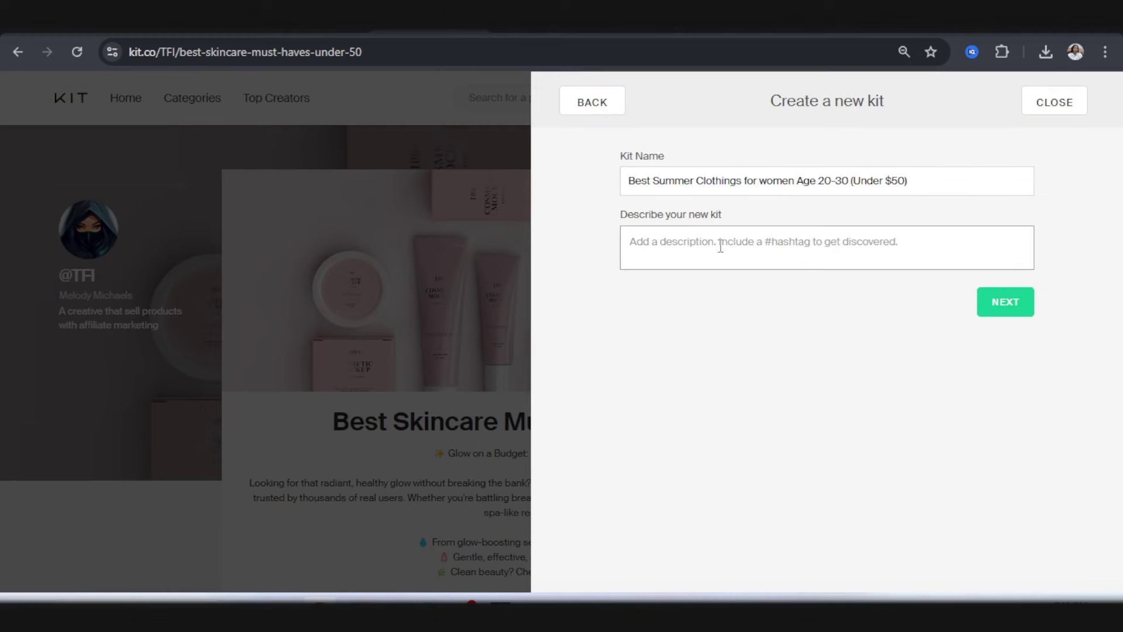
key("ctrl+v")
scroll(706, 253, "up", 3)
scroll(679, 256, "down", 2)
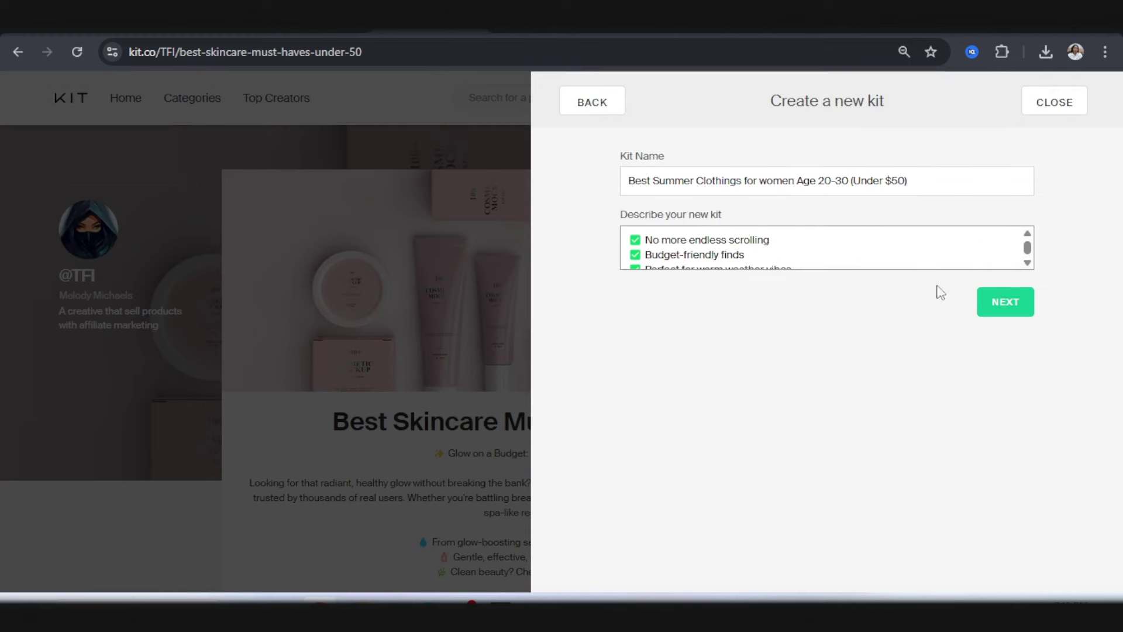
left_click(995, 301)
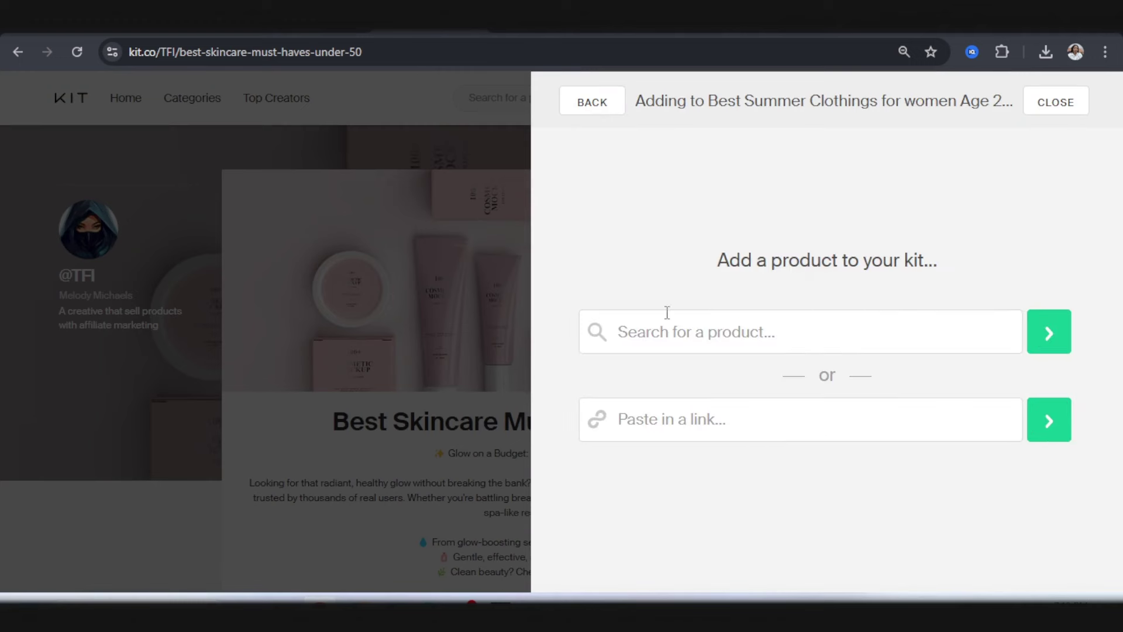
Step: Switch to Amazon and search for "summer" within Women's Clothing, Shoes & Jewelry
left_click(702, 424)
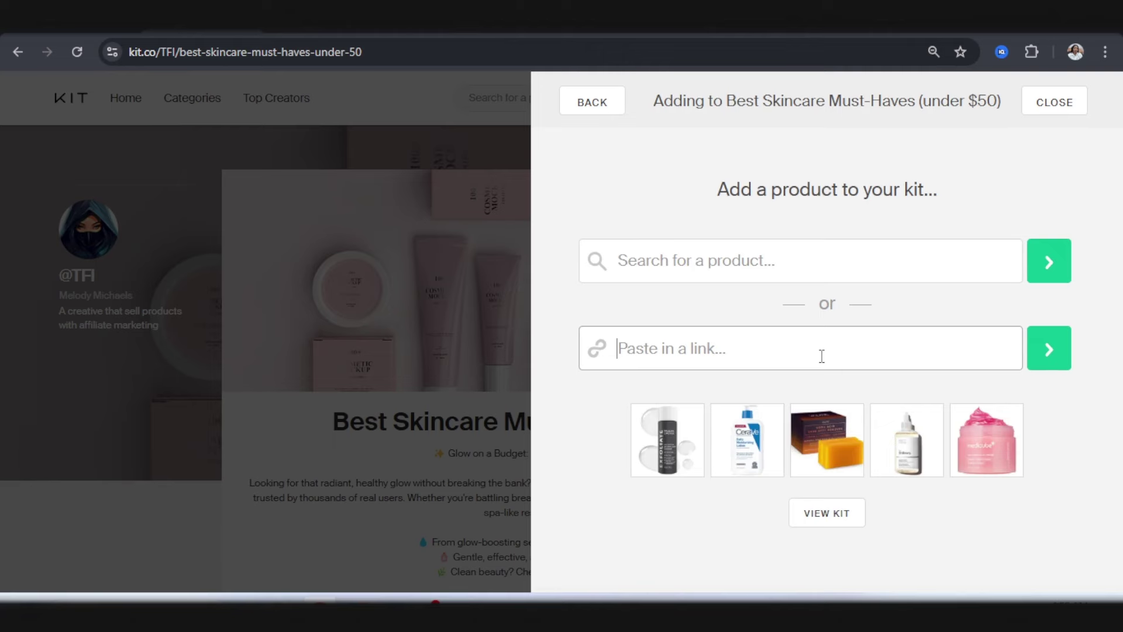
left_click(298, 30)
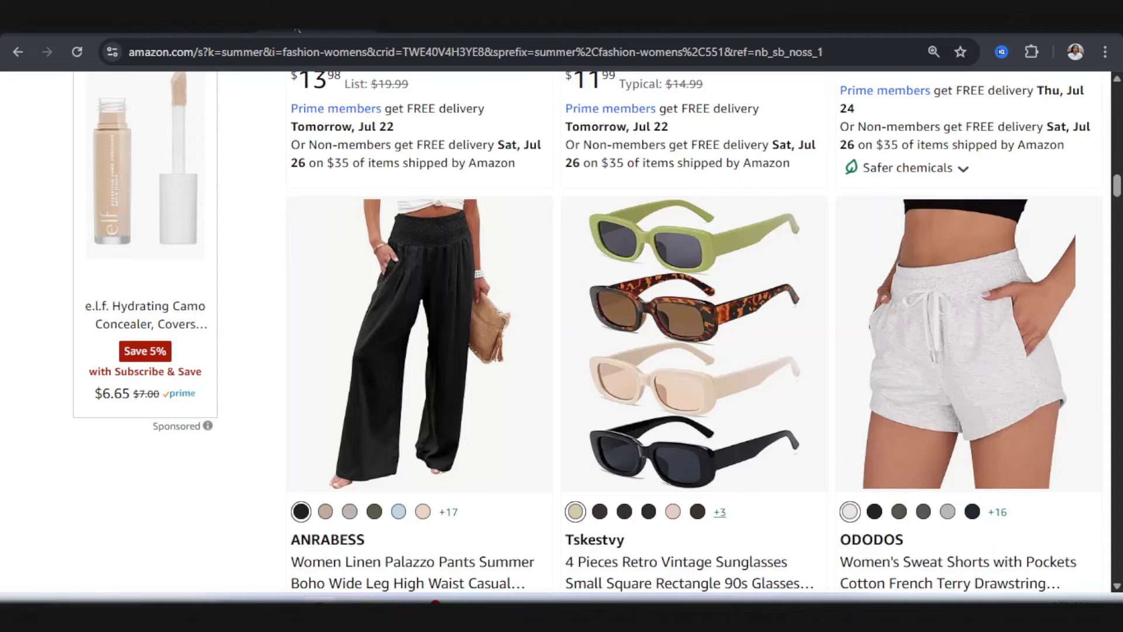
scroll(564, 276, "up", 20)
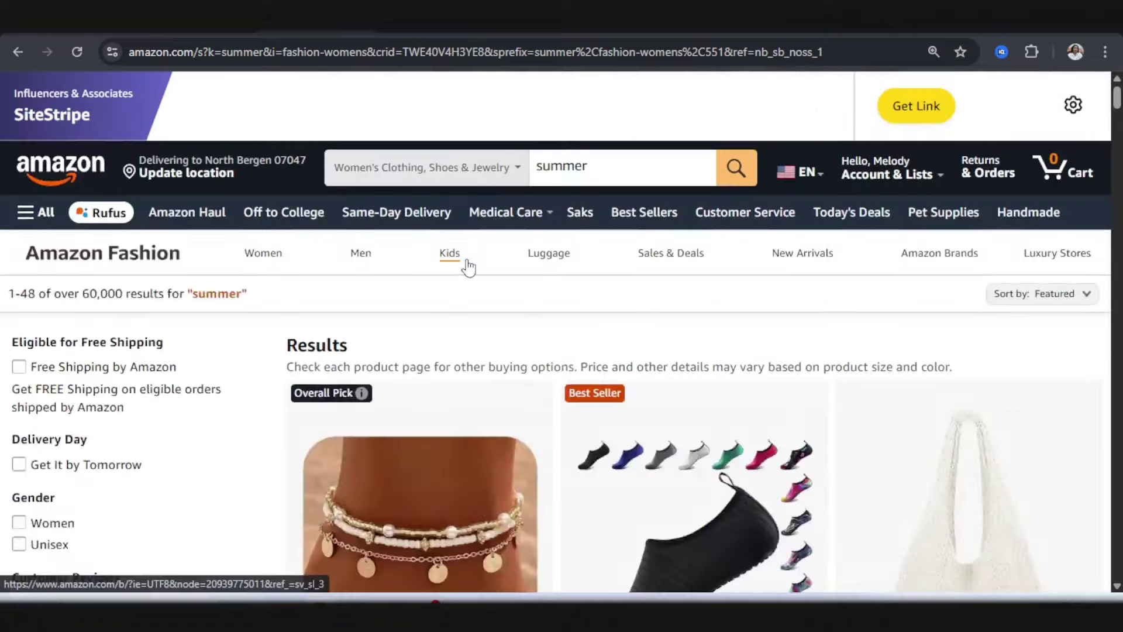
left_click(453, 170)
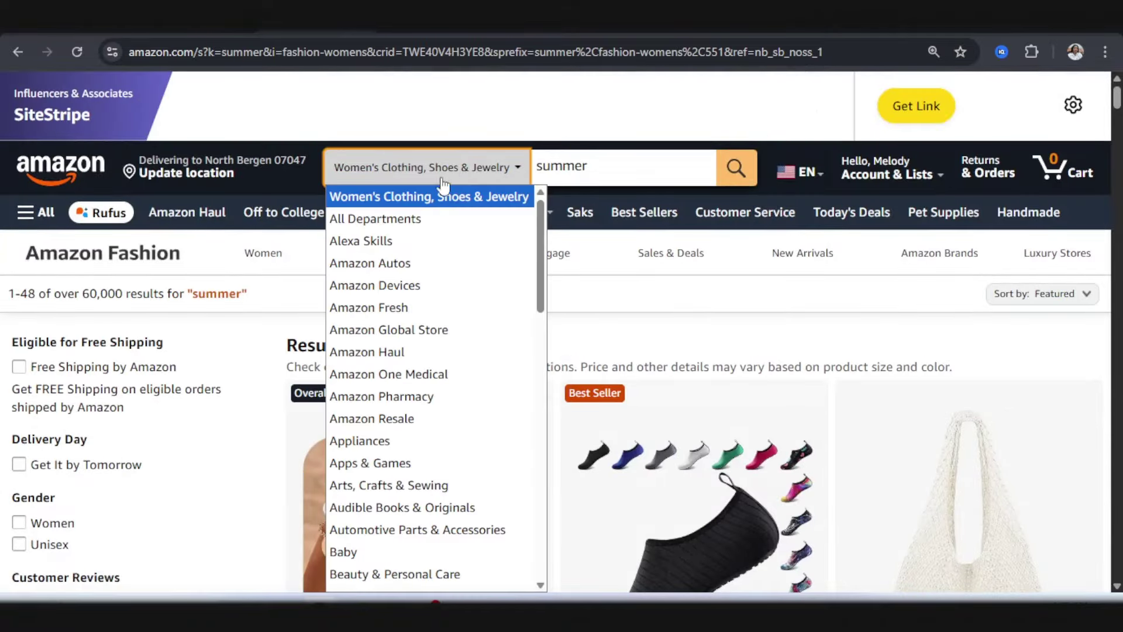
left_click(596, 178)
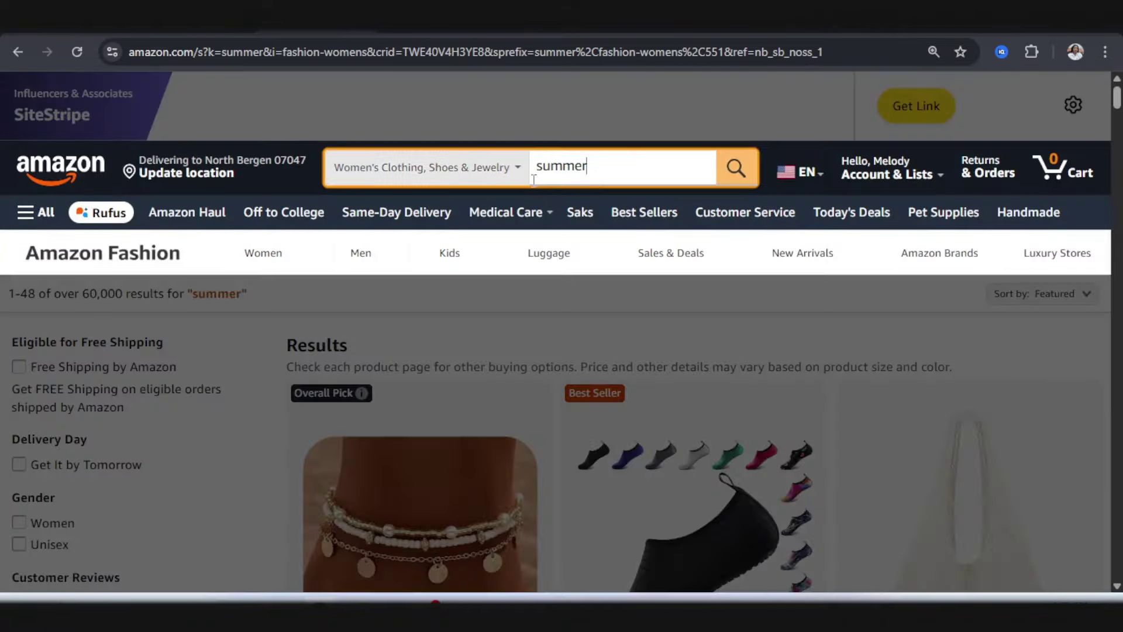
key("Return")
Step: Browse the summer clothing results and open the SAMPEEL Womens Two Piece Lounge Set product page
scroll(583, 484, "down", 5)
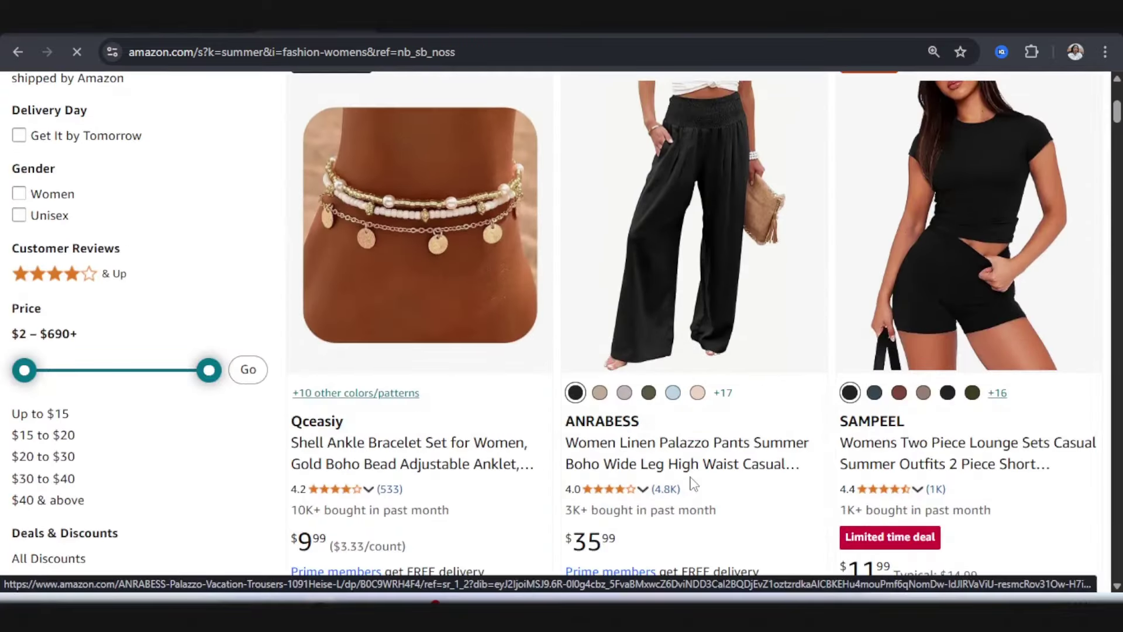
scroll(693, 484, "down", 8)
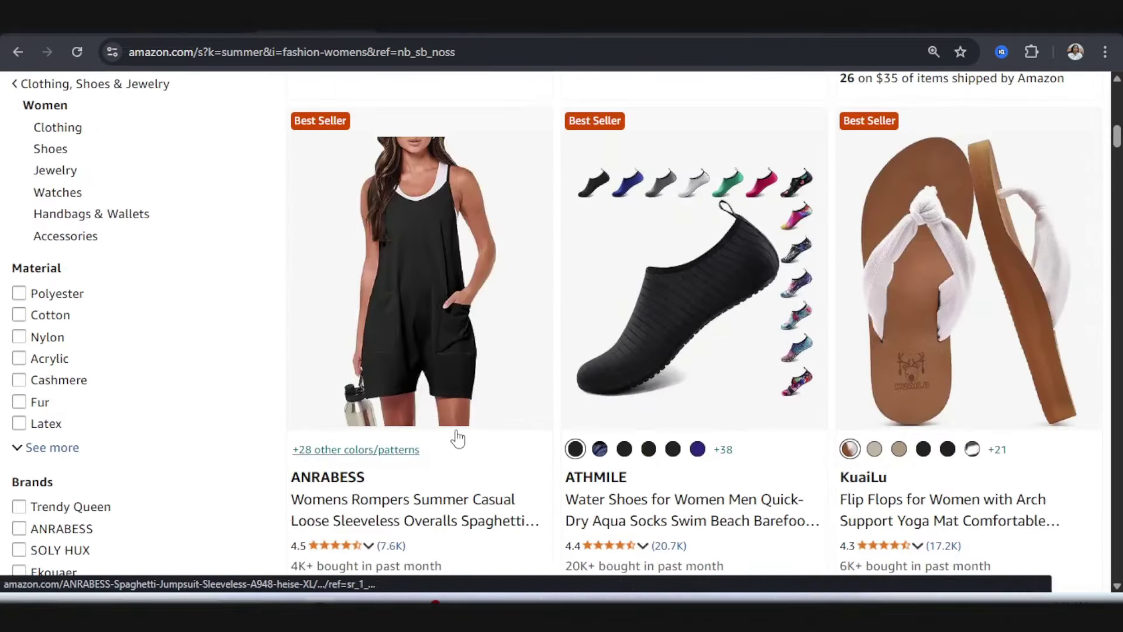
scroll(462, 433, "up", 5)
scroll(648, 412, "up", 6)
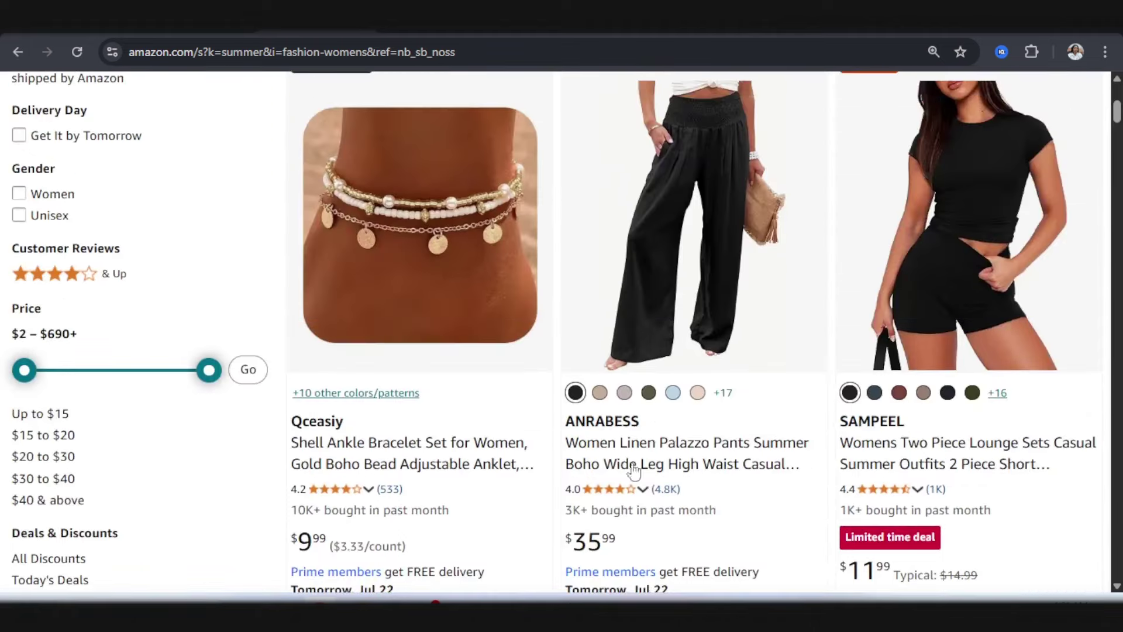
scroll(936, 351, "down", 3)
left_click(955, 438)
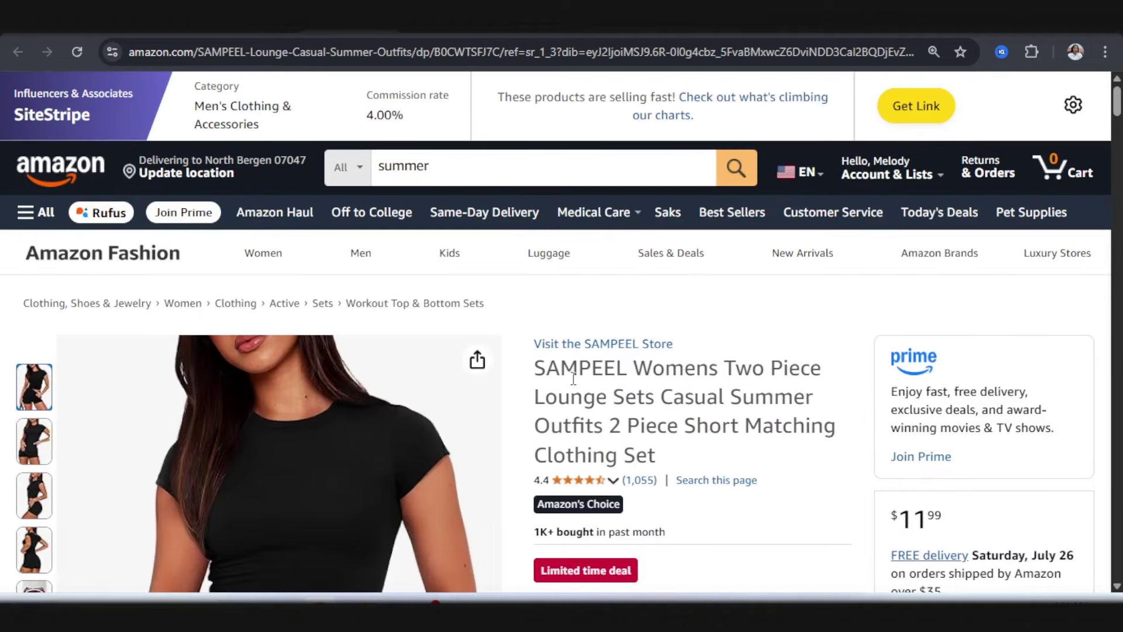
Step: Get the SAMPEEL lounge set's affiliate link and submit it as a product link for the summer clothing kit
left_click(914, 106)
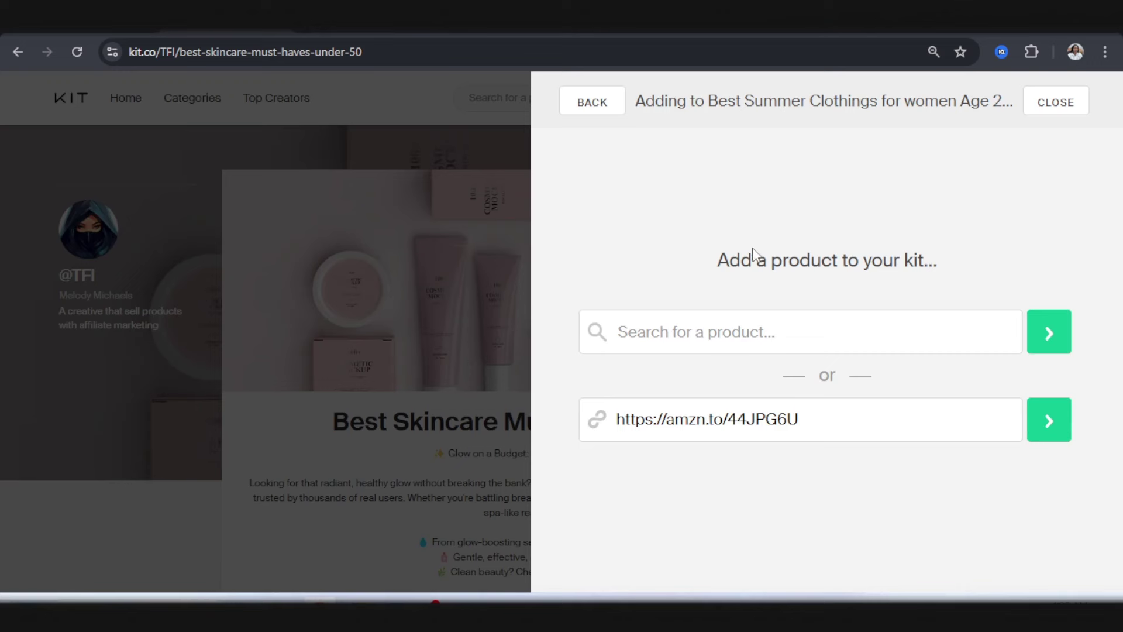
left_click(831, 417)
key("ctrl+a")
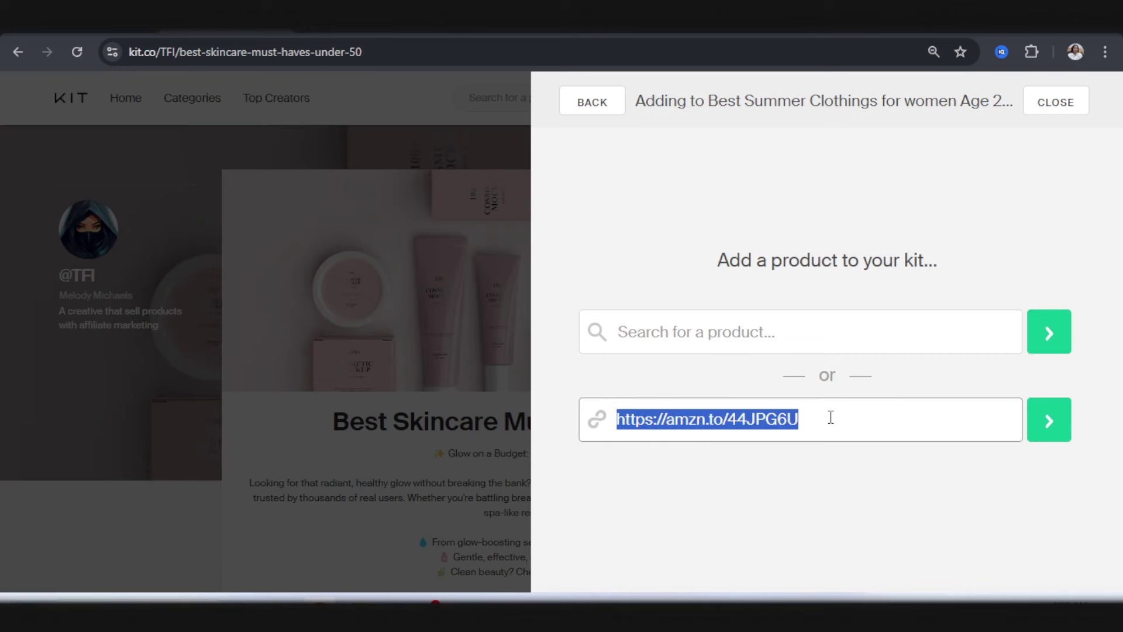
left_click(831, 417)
key("Return")
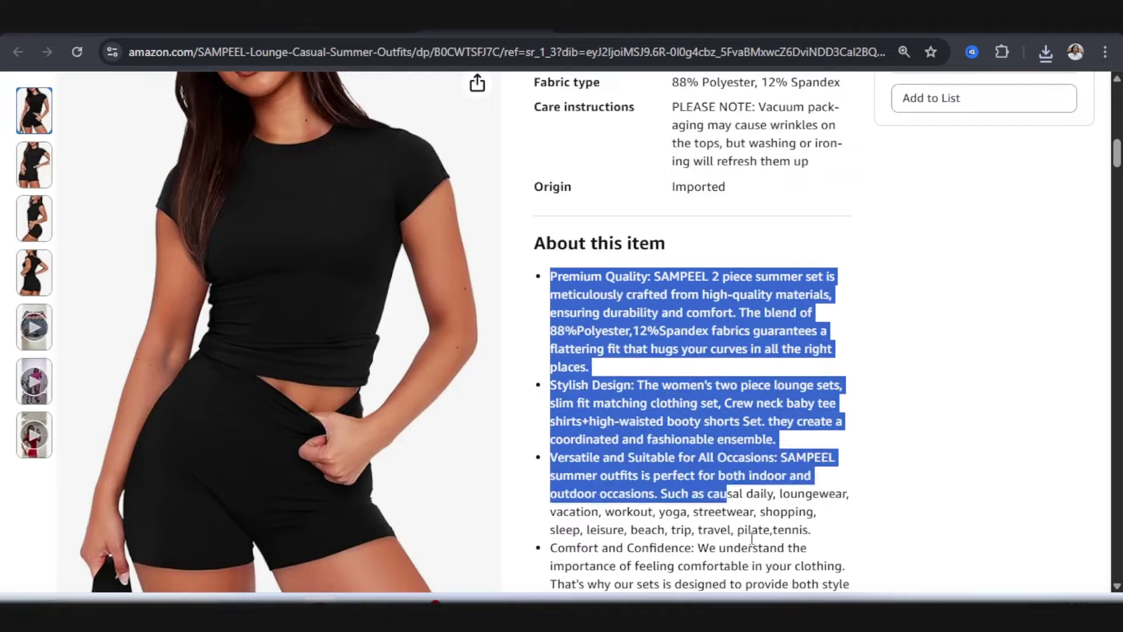
Step: Paste the SAMPEEL lounge set's "About this item" text as the product story and add the product to the summer clothing kit
scroll(821, 141, "down", 10)
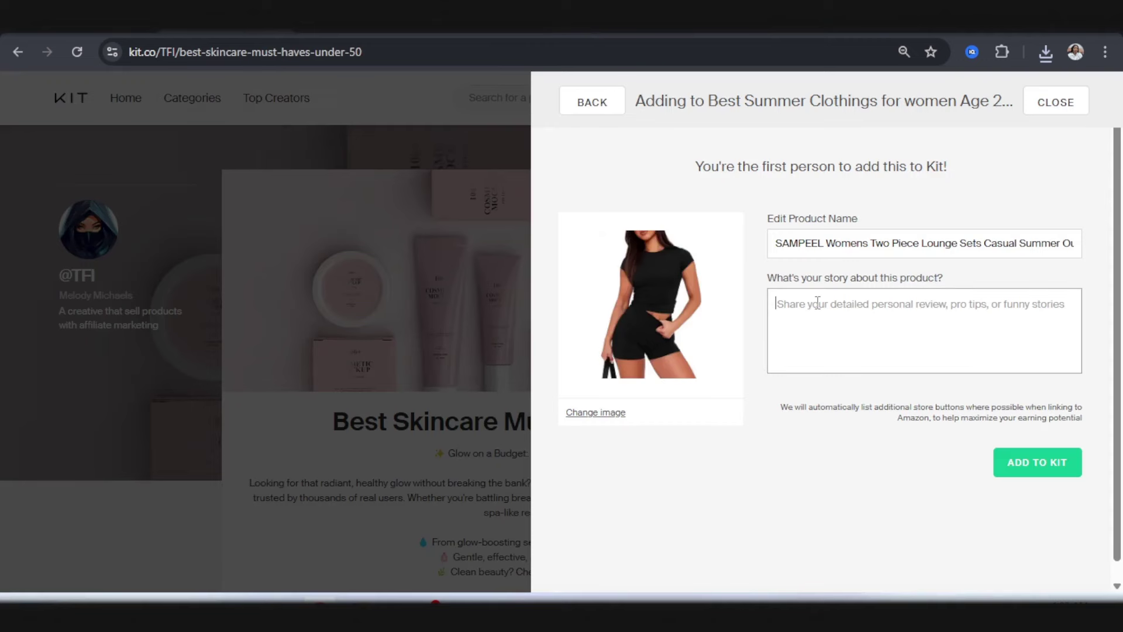
key("ctrl+v")
left_click(1037, 462)
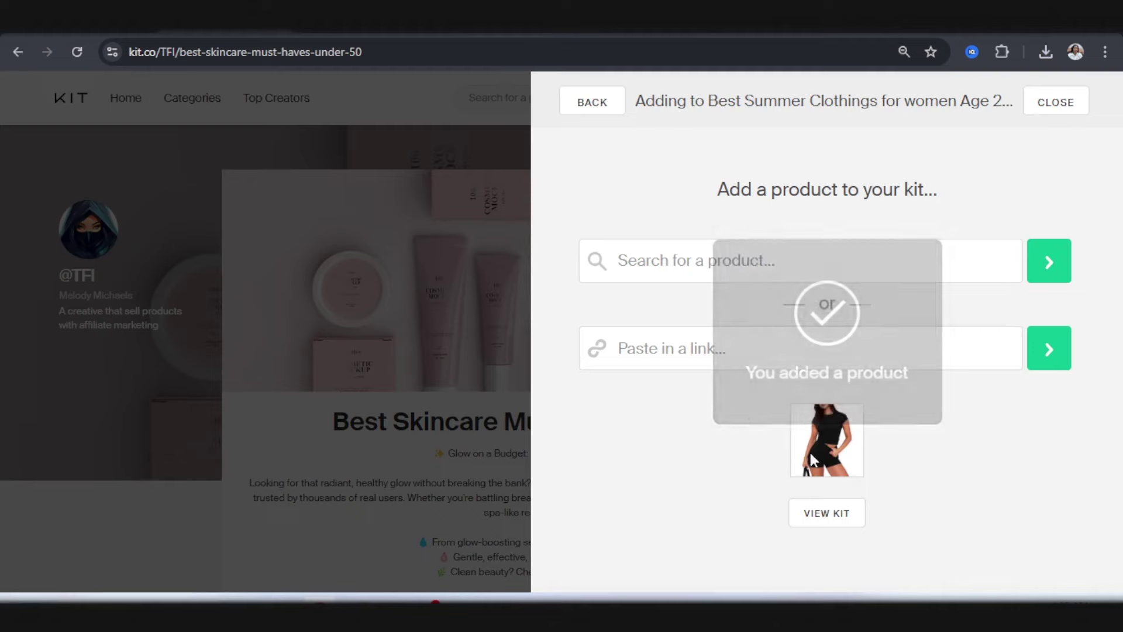
Step: Return to Amazon's summer clothing results and open the ANRABESS Womens Rompers product page
left_click(374, 22)
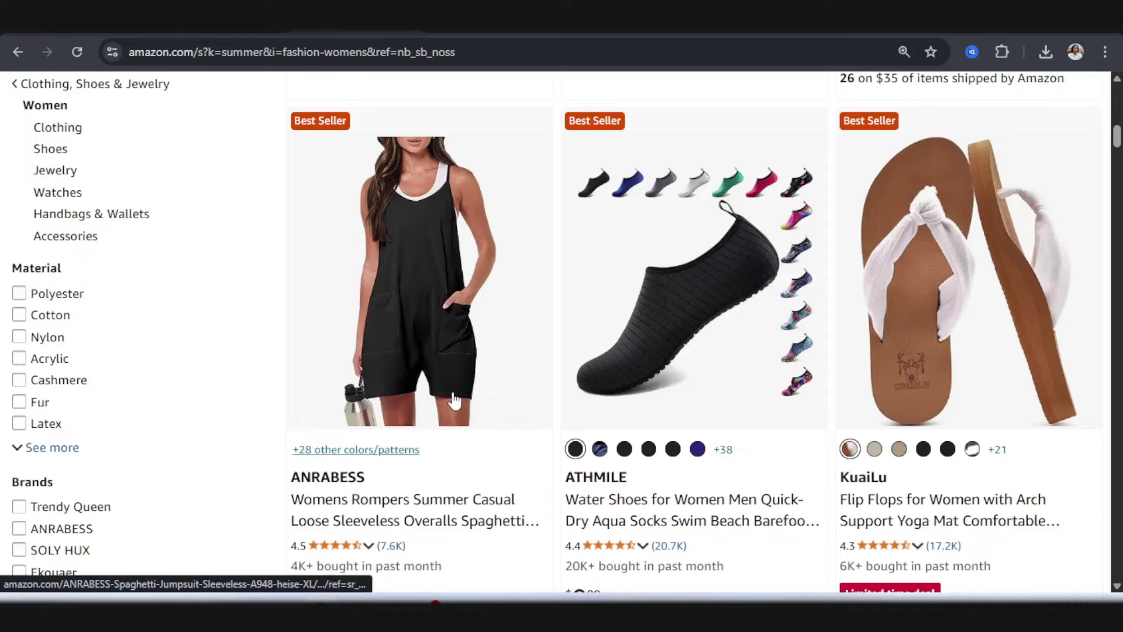
scroll(402, 439, "up", 3)
scroll(402, 439, "down", 1)
scroll(402, 439, "down", 1)
left_click(412, 411)
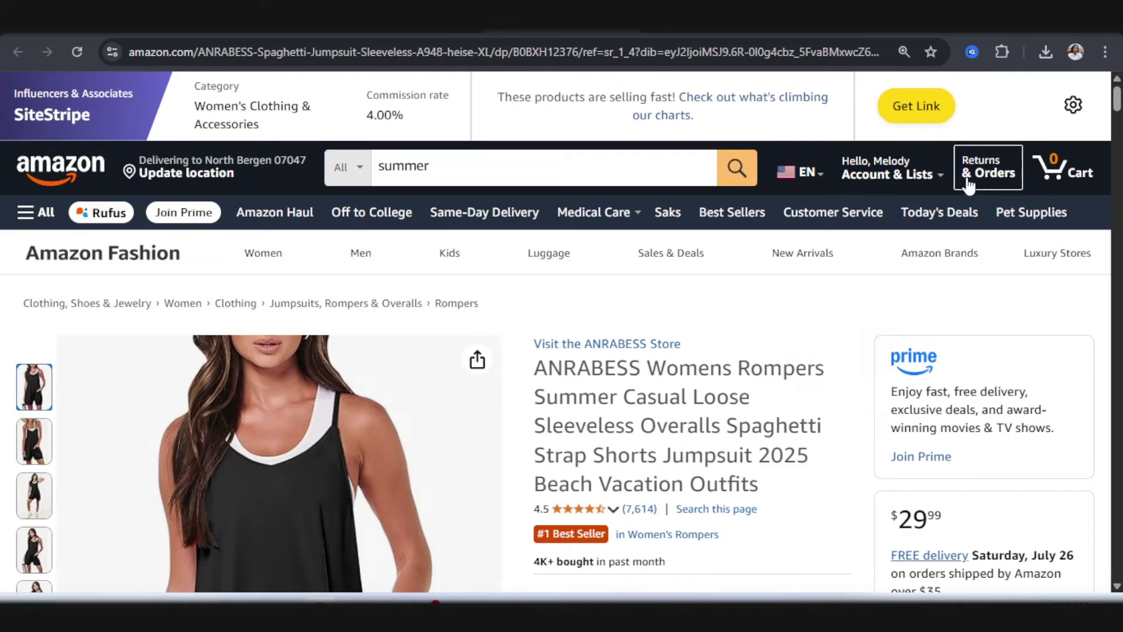
Step: Get the ANRABESS romper's short affiliate link and submit it as a product link for the summer clothing kit
left_click(915, 106)
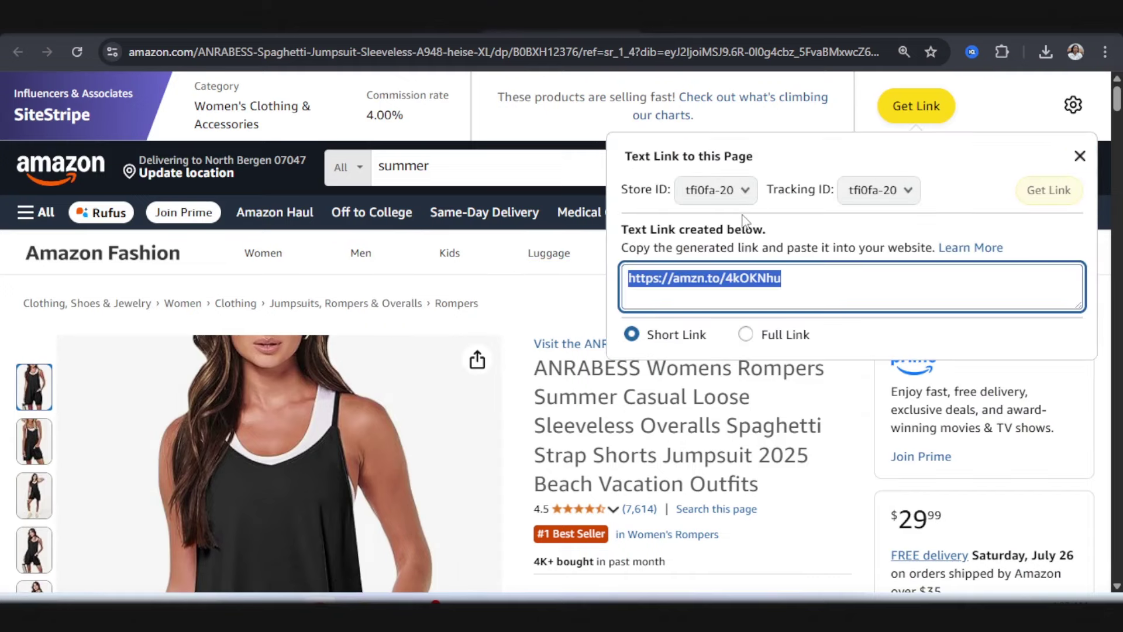
key("ctrl+Tab")
left_click(735, 345)
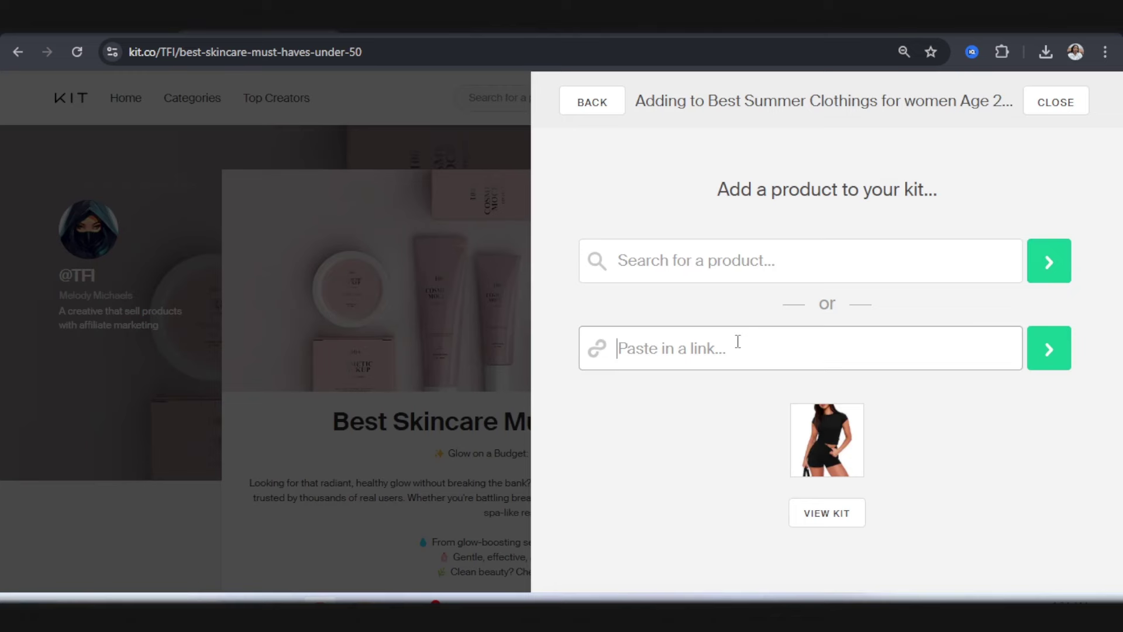
type("https://amzn.to/4kOKNhu")
left_click(1049, 349)
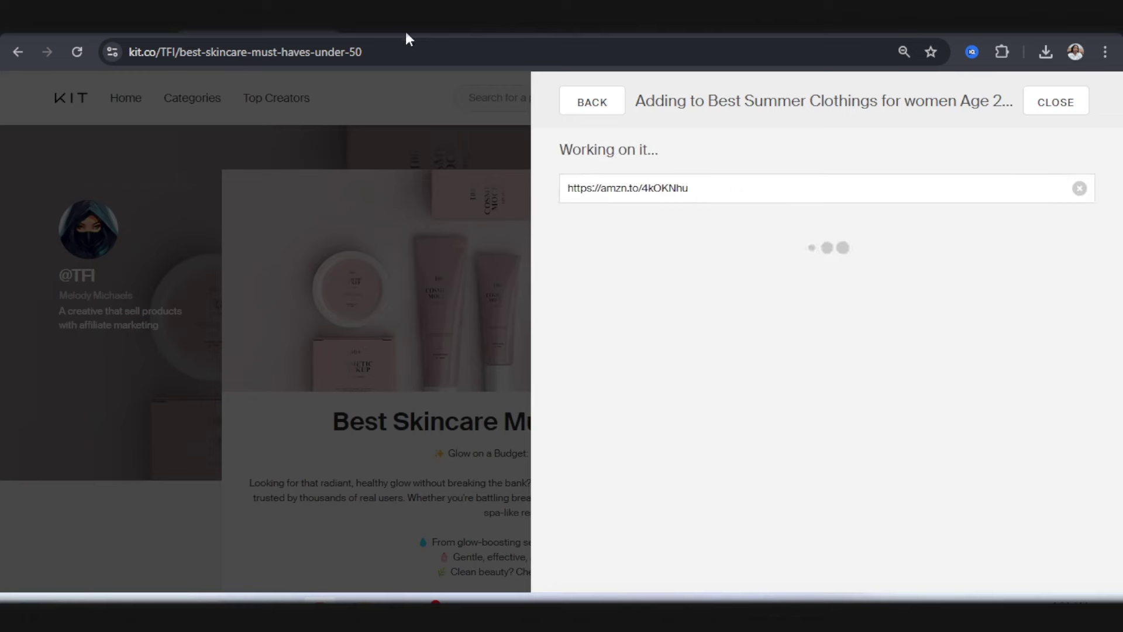
Step: Save the ANRABESS romper's main product image from its Amazon page to the computer
left_click(535, 27)
right_click(369, 437)
left_click(459, 290)
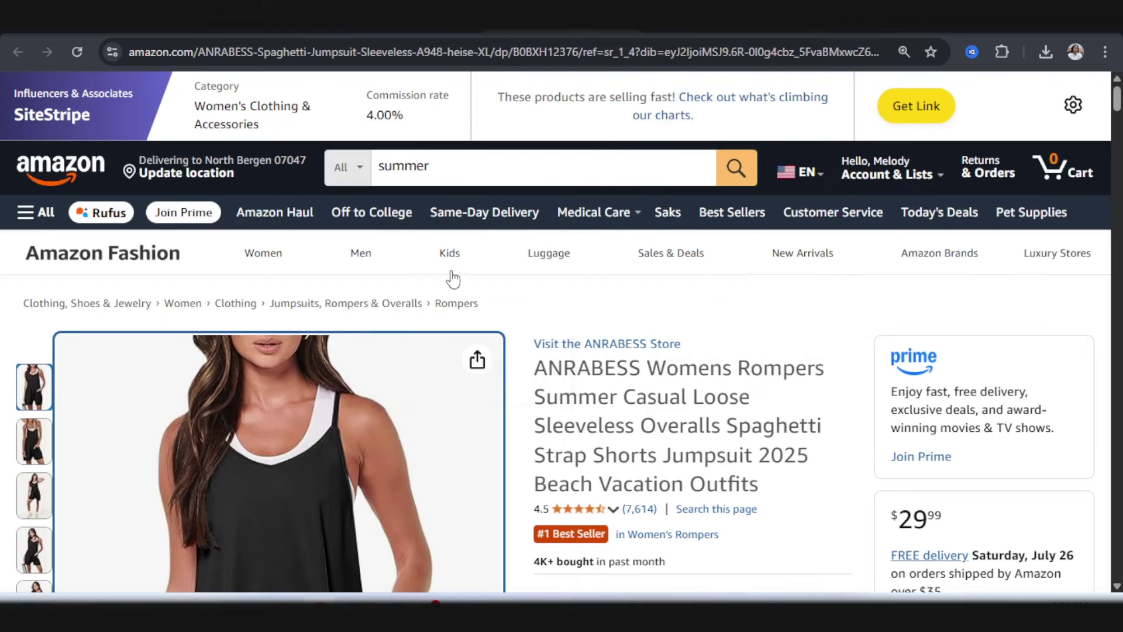
Step: Copy the full ANRABESS romper title from Amazon and use it as the product name in Kit
scroll(702, 250, "down", 3)
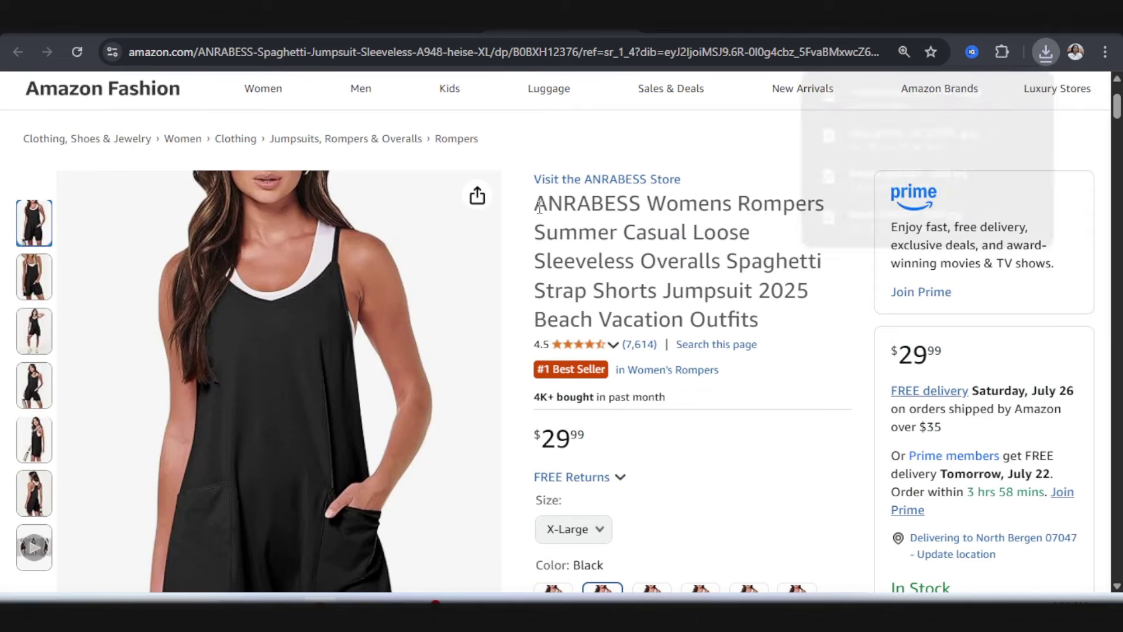
left_click_drag(534, 202, 764, 329)
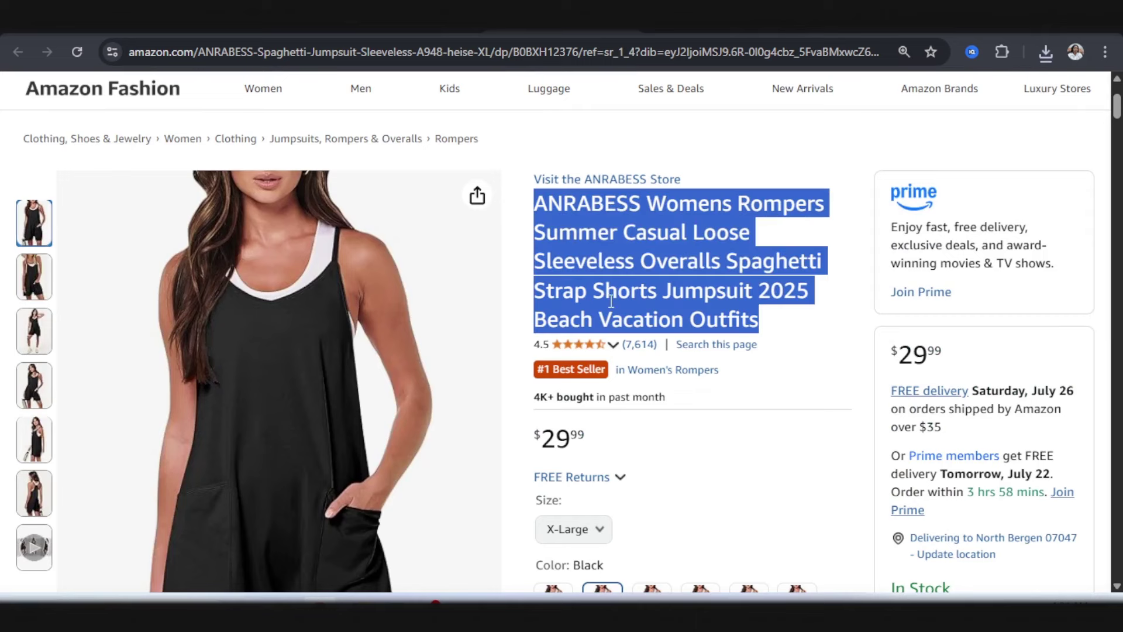
key("ctrl+Tab")
triple_click(827, 194)
key("ctrl+v")
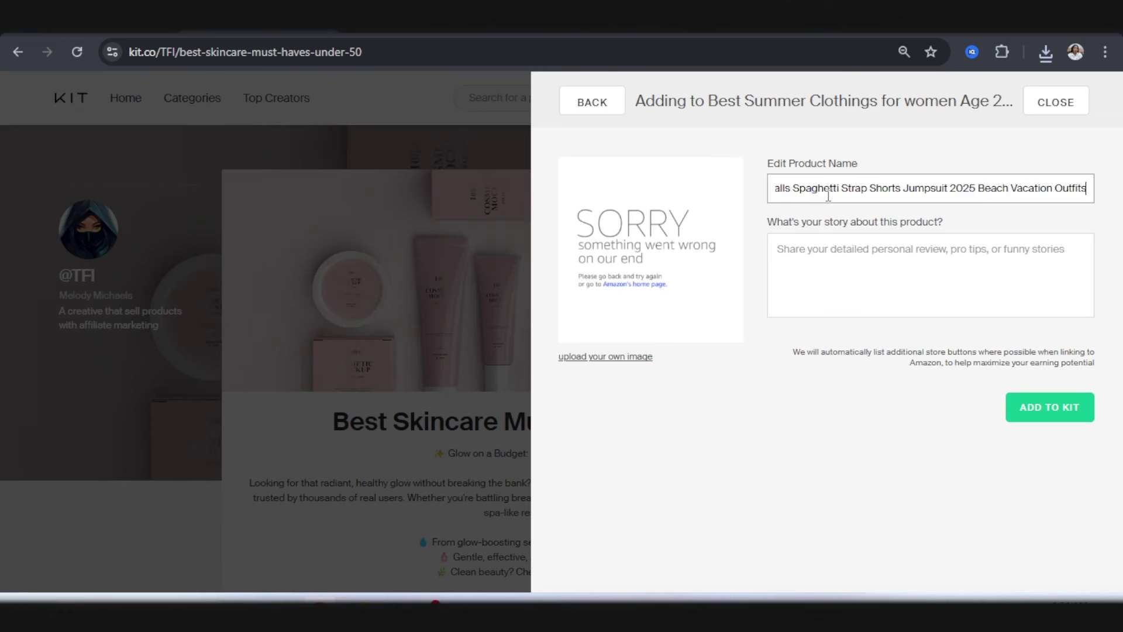
Step: Copy the romper's Features text from "About this item", paste it as the product story, and add the product to the kit
key("ctrl+Tab")
scroll(621, 429, "down", 6)
scroll(566, 402, "down", 1)
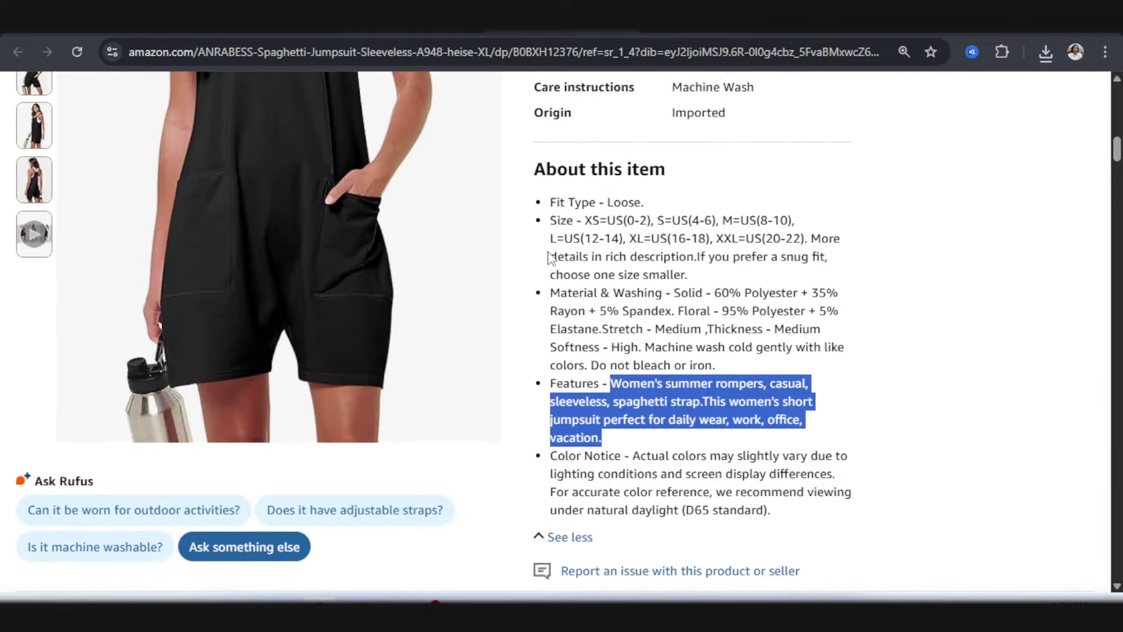
key("ctrl+c")
key("ctrl+Tab")
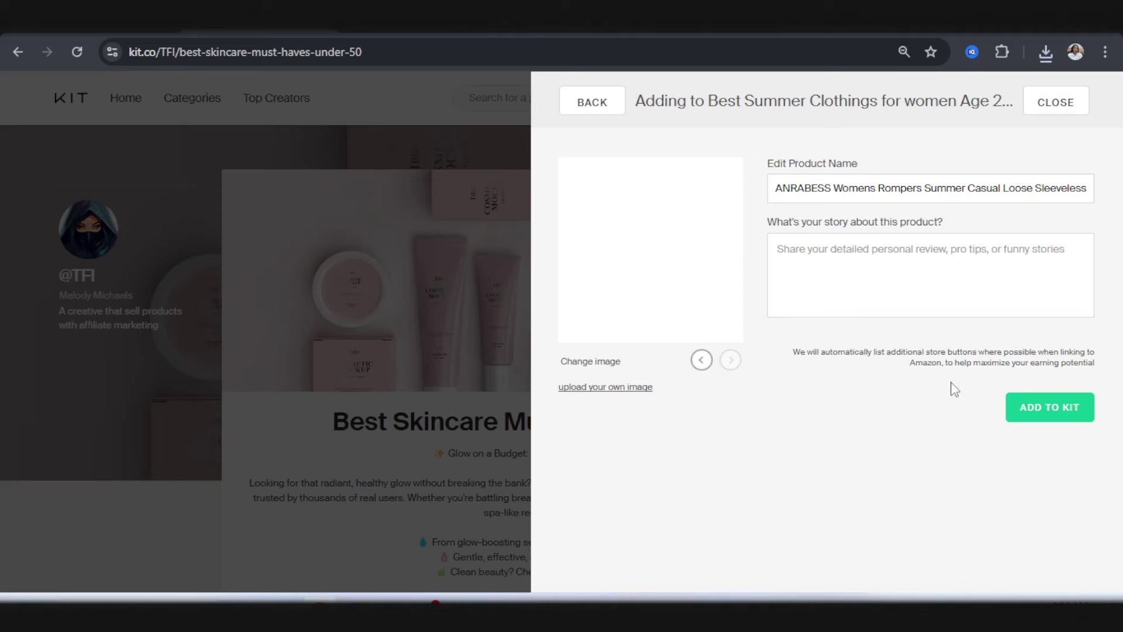
left_click(860, 276)
key("ctrl+v")
left_click(1043, 416)
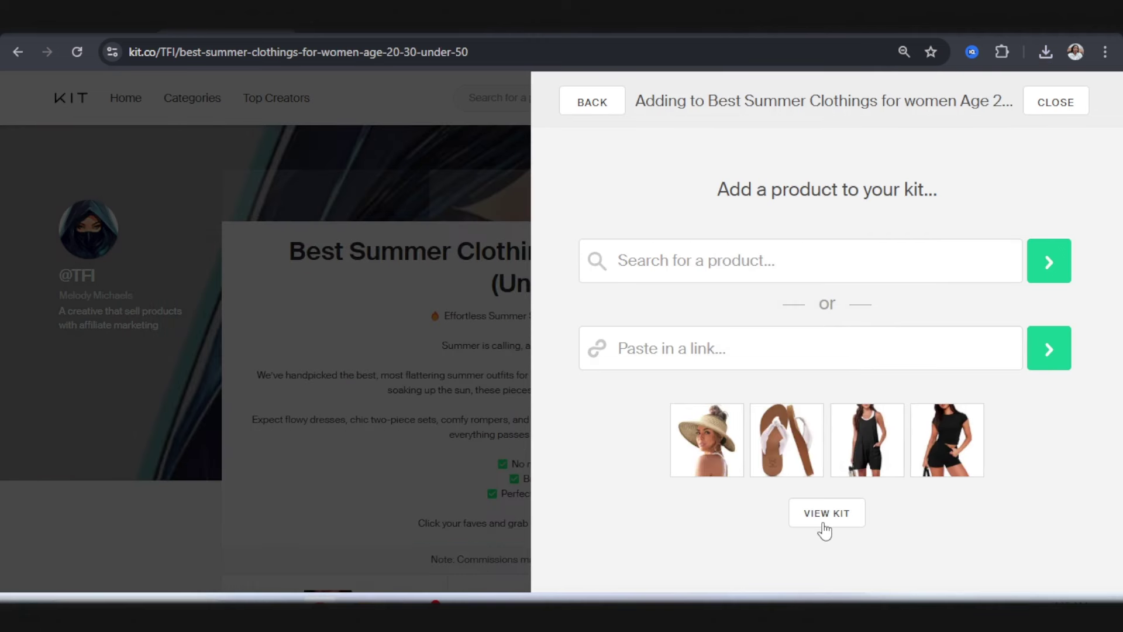
Step: View the summer clothing kit's page and look over its title, description and products
left_click(826, 514)
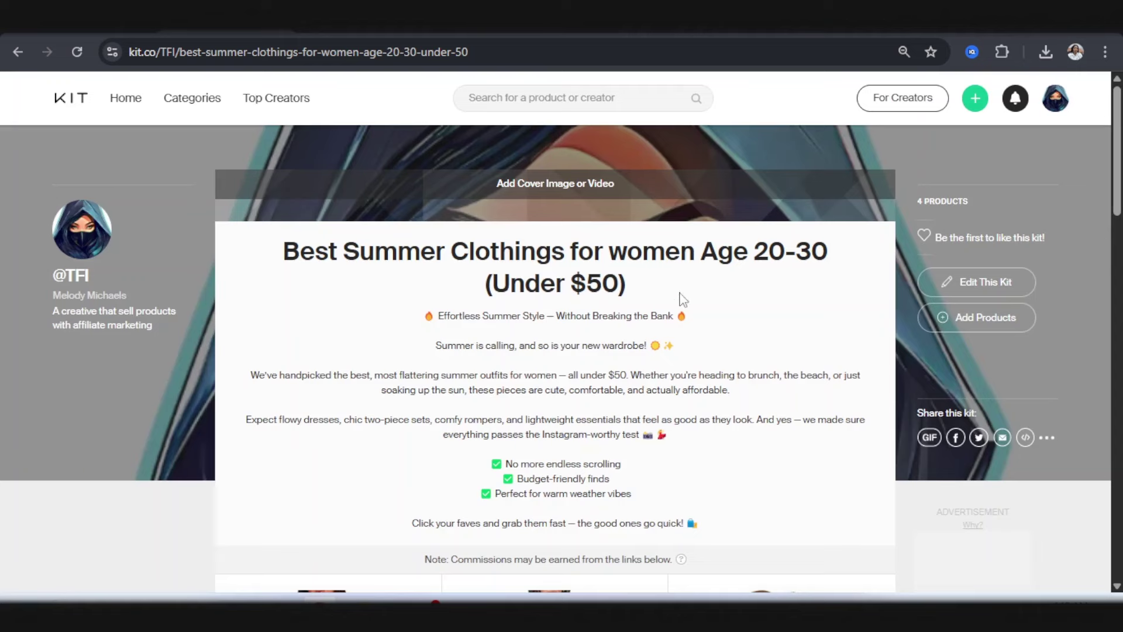
scroll(550, 198, "down", 1)
scroll(547, 216, "up", 1)
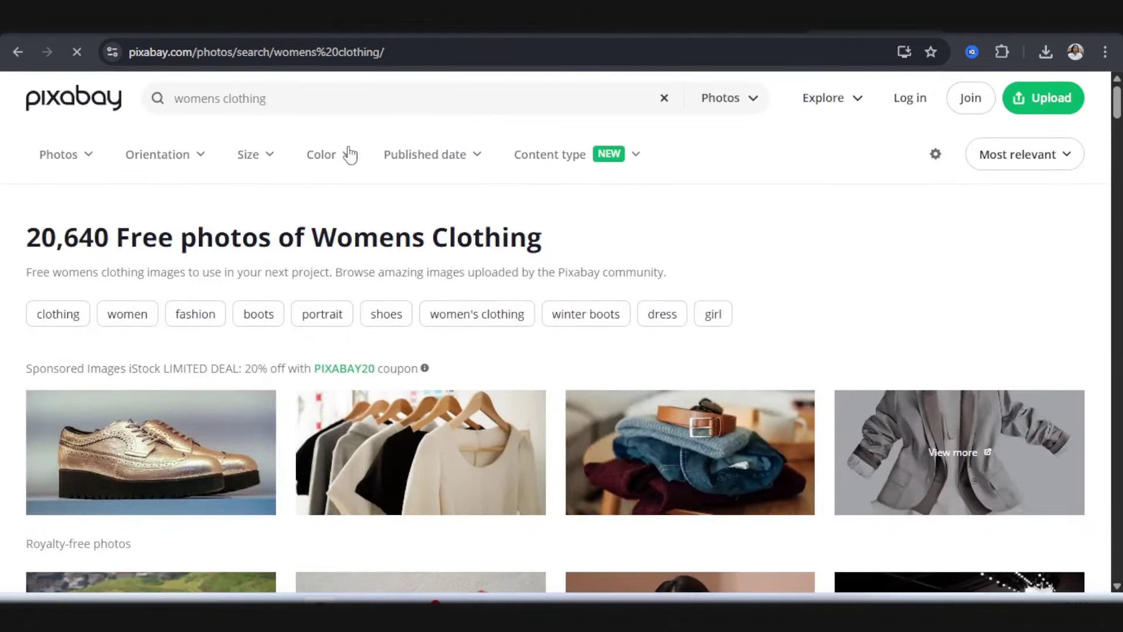
Step: Browse Pixabay's womens clothing photos and download the one of blouses and jackets hanging on a shop rack
scroll(515, 396, "down", 15)
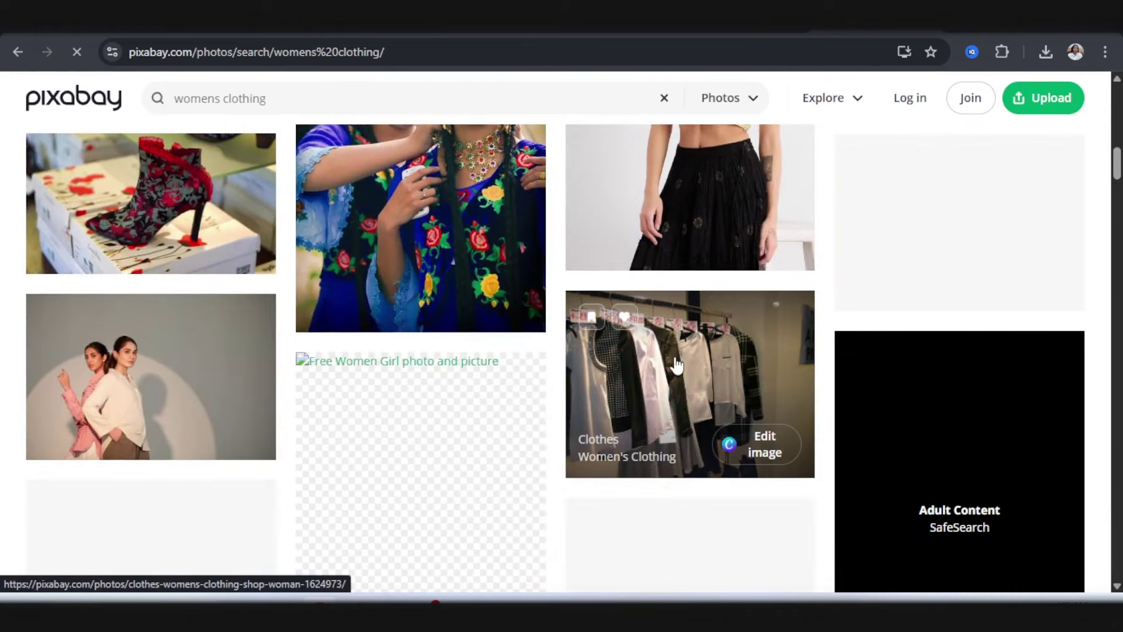
left_click(673, 386)
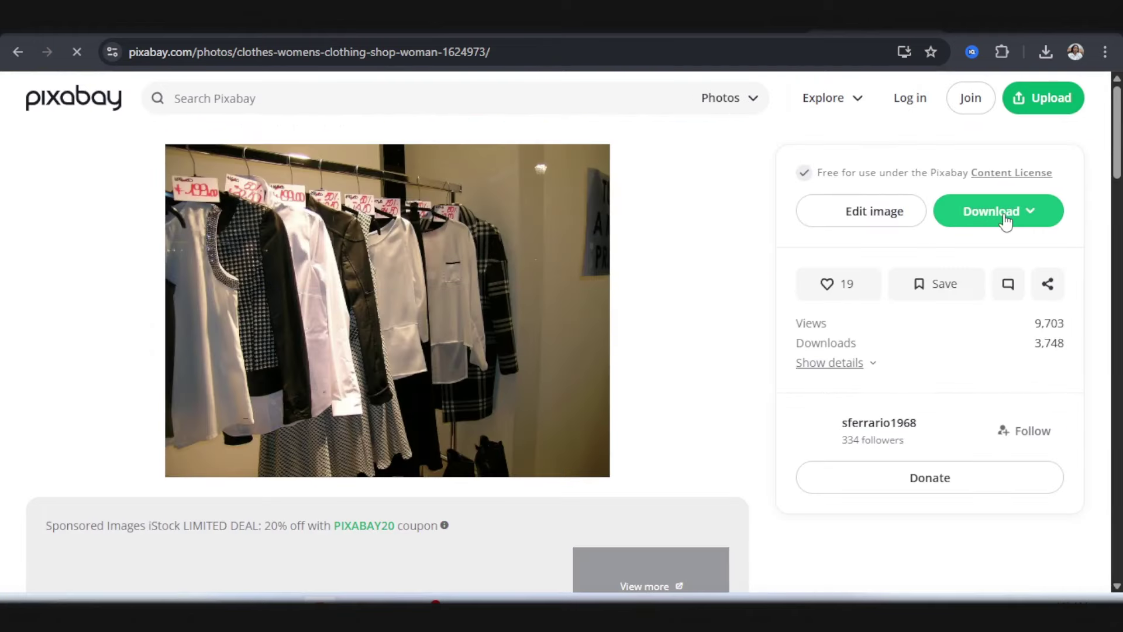
left_click(1007, 212)
left_click(915, 425)
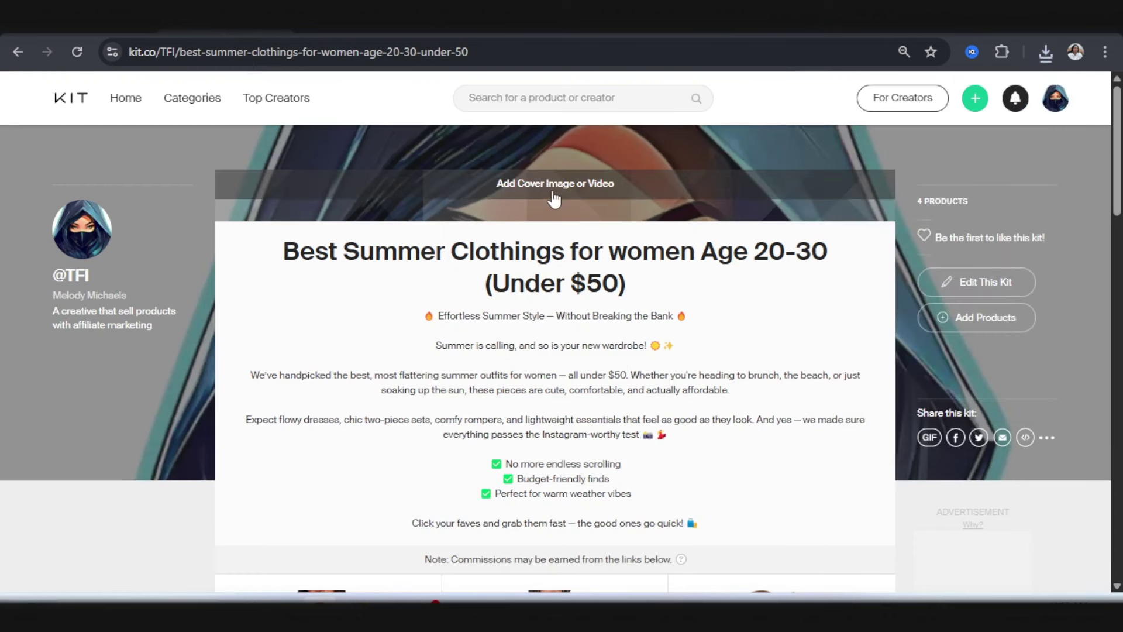
Step: Upload the downloaded clothing rack photo as the summer kit's cover image and look over the page
left_click(553, 194)
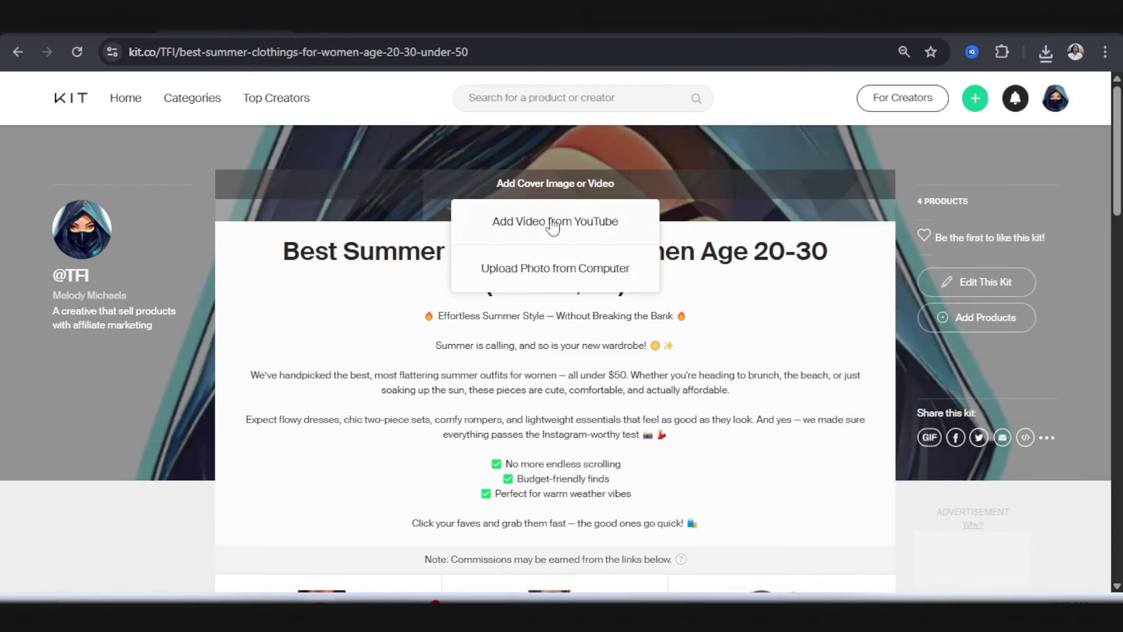
left_click(564, 270)
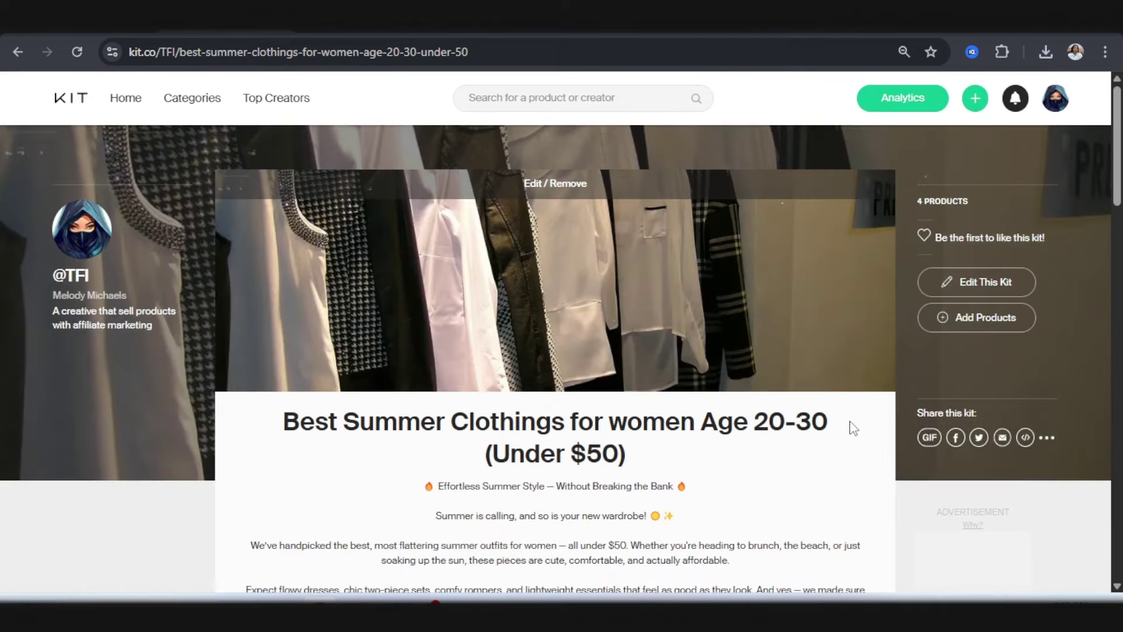
scroll(825, 417, "down", 6)
scroll(921, 487, "up", 6)
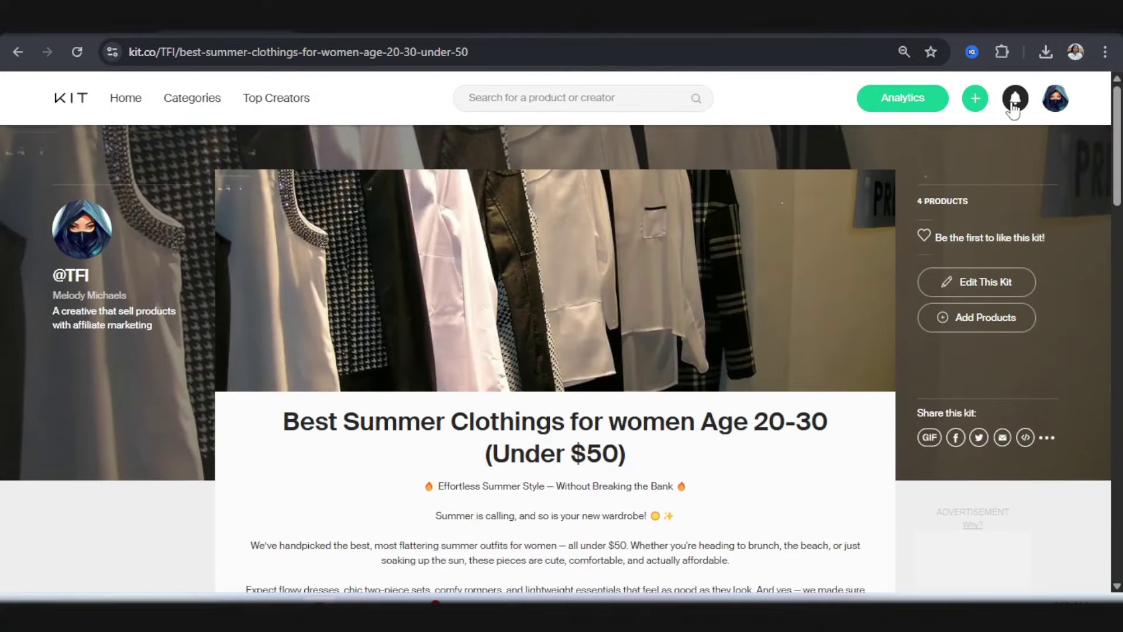
Step: Open the profile page and review the summer clothing and skincare kit cards
left_click(1058, 100)
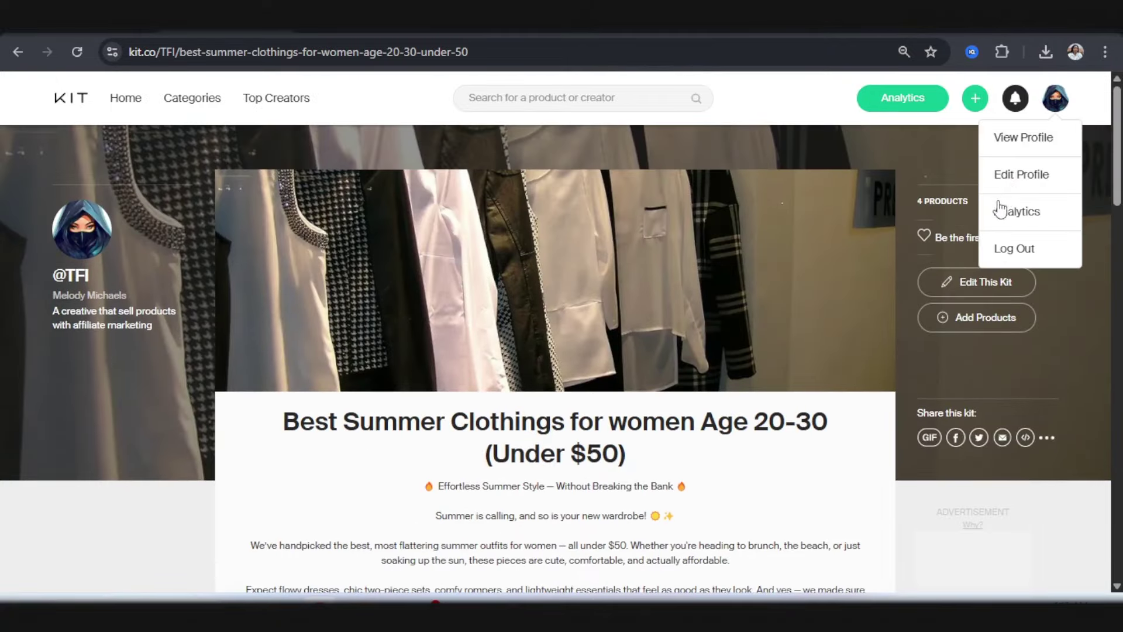
left_click(1044, 141)
scroll(509, 345, "down", 5)
scroll(421, 360, "up", 2)
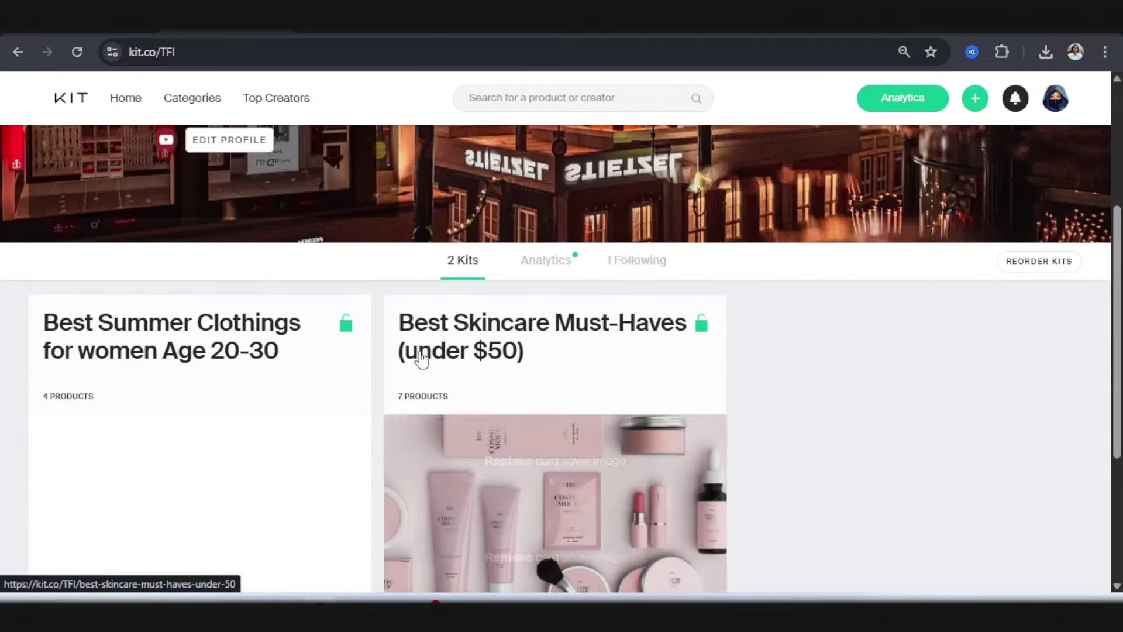
scroll(416, 366, "down", 1)
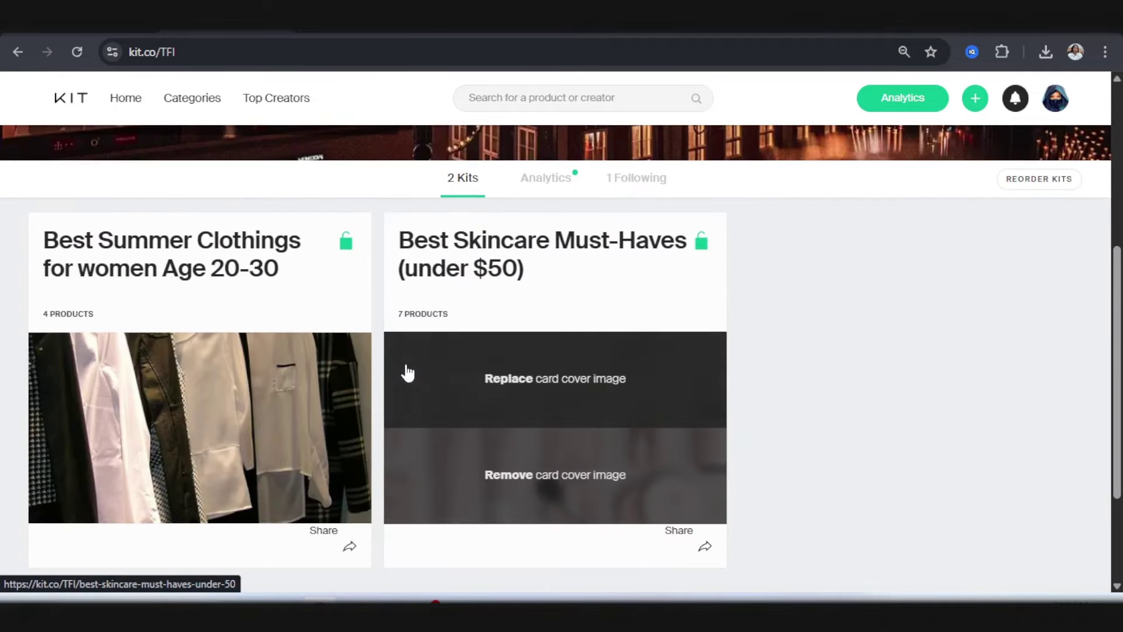